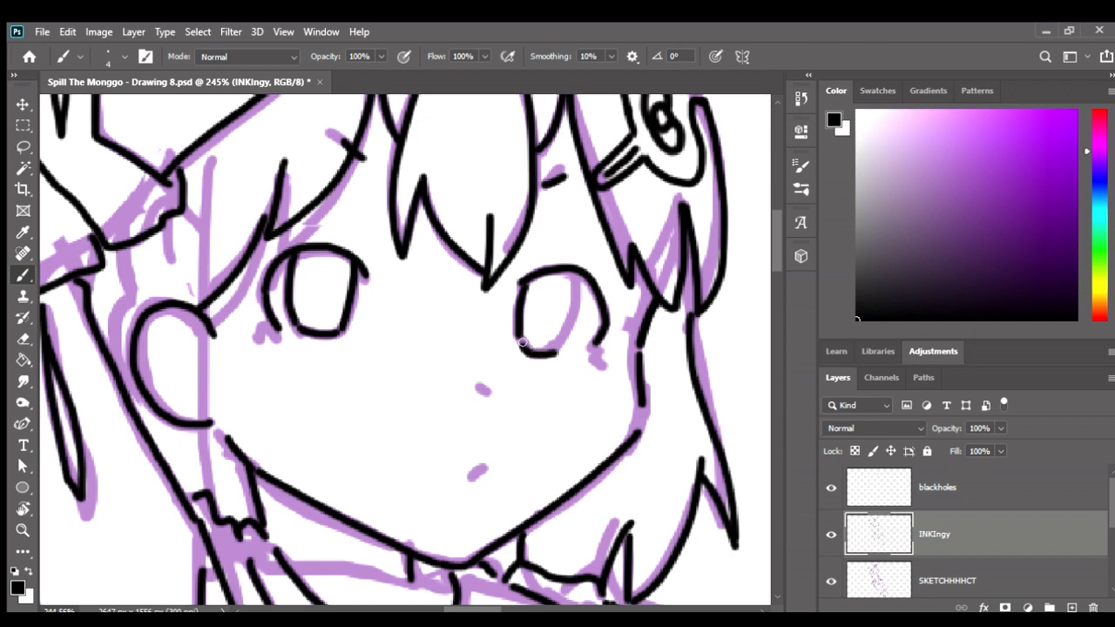
Trim the long stroke under the right eye and undo the misplaced eye-side stroke.
key("ctrl+z")
left_click_drag(563, 335, 575, 271)
key("ctrl+z")
key("ctrl+z")
scroll(248, 296, "up", 1)
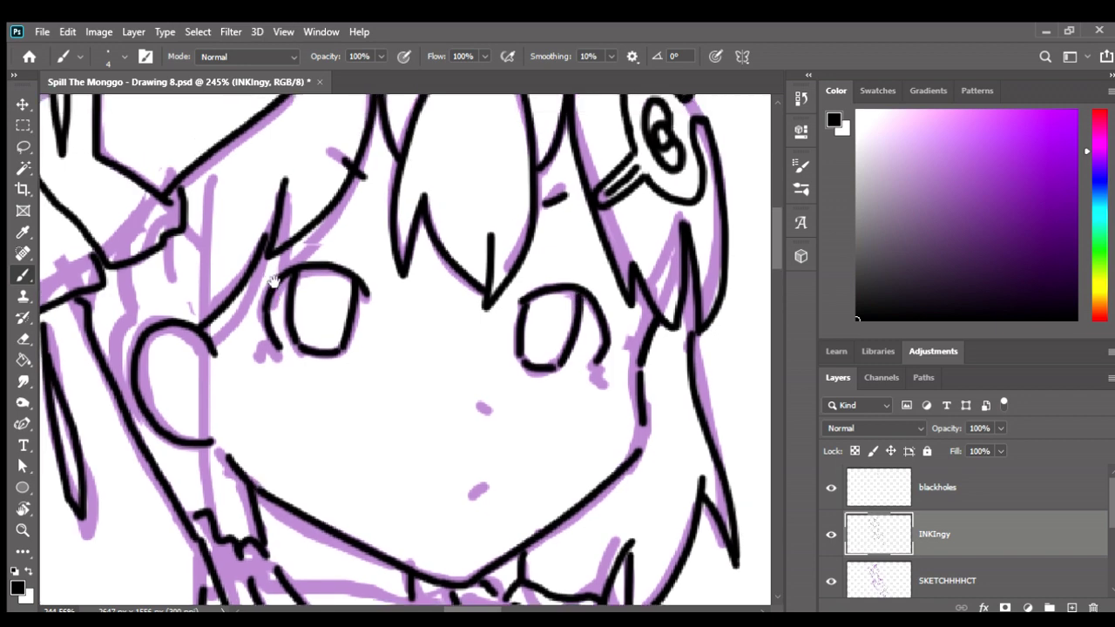
Add small ink dabs beside the left eye and extend the mouth stroke slightly.
left_click_drag(266, 349, 259, 353)
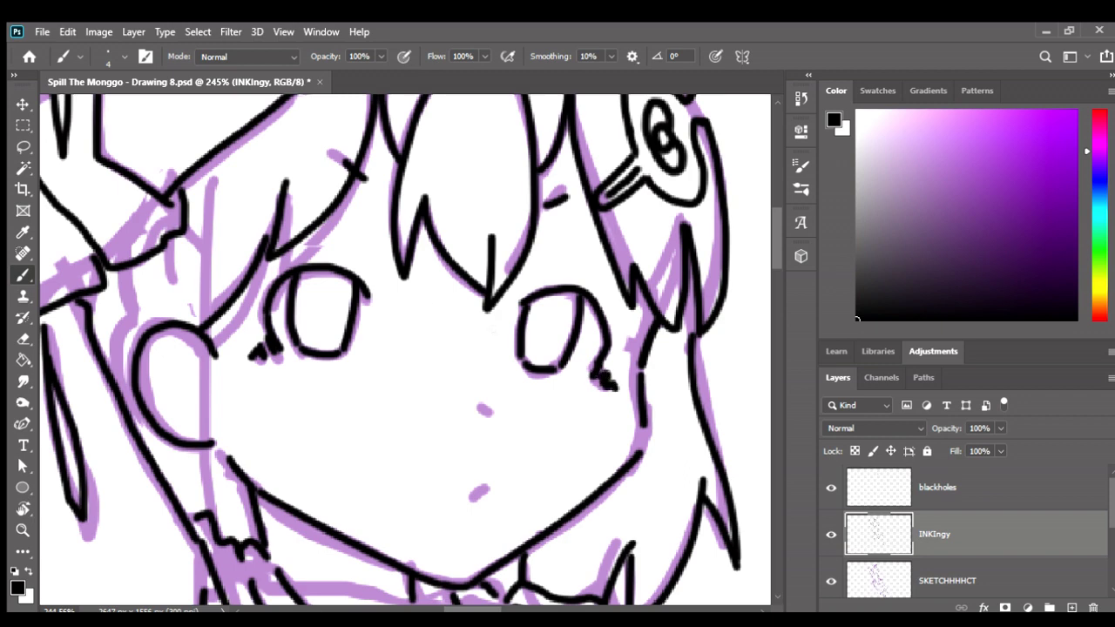
mouse_move(428, 413)
left_mouse_down()
mouse_move(417, 397)
mouse_move(481, 400)
left_mouse_up()
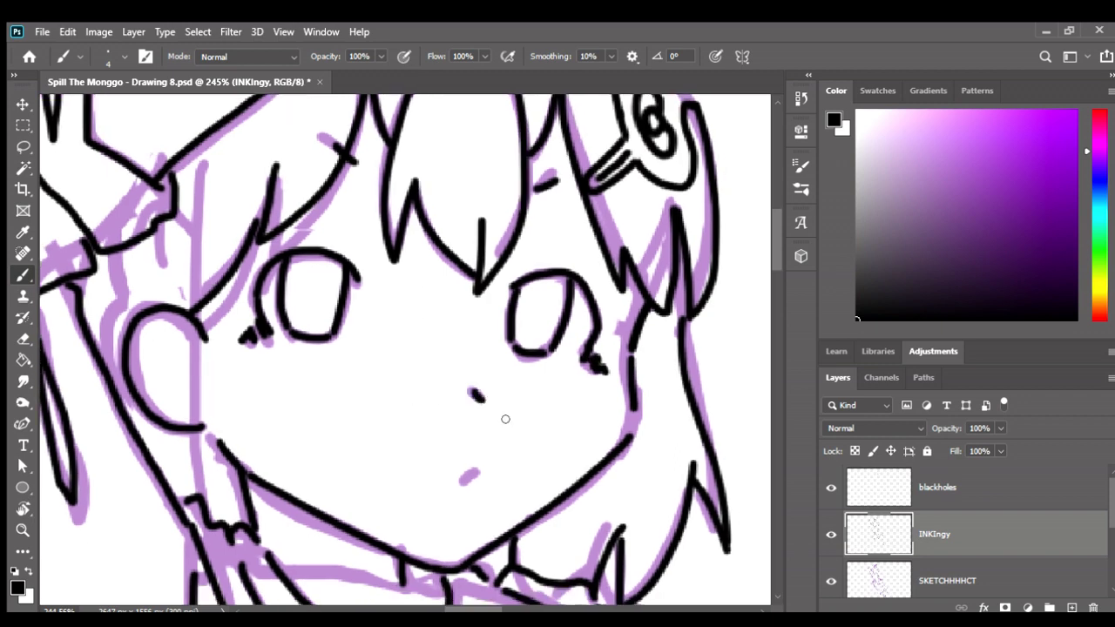
left_click_drag(482, 471, 486, 469)
left_click_drag(453, 297, 460, 331)
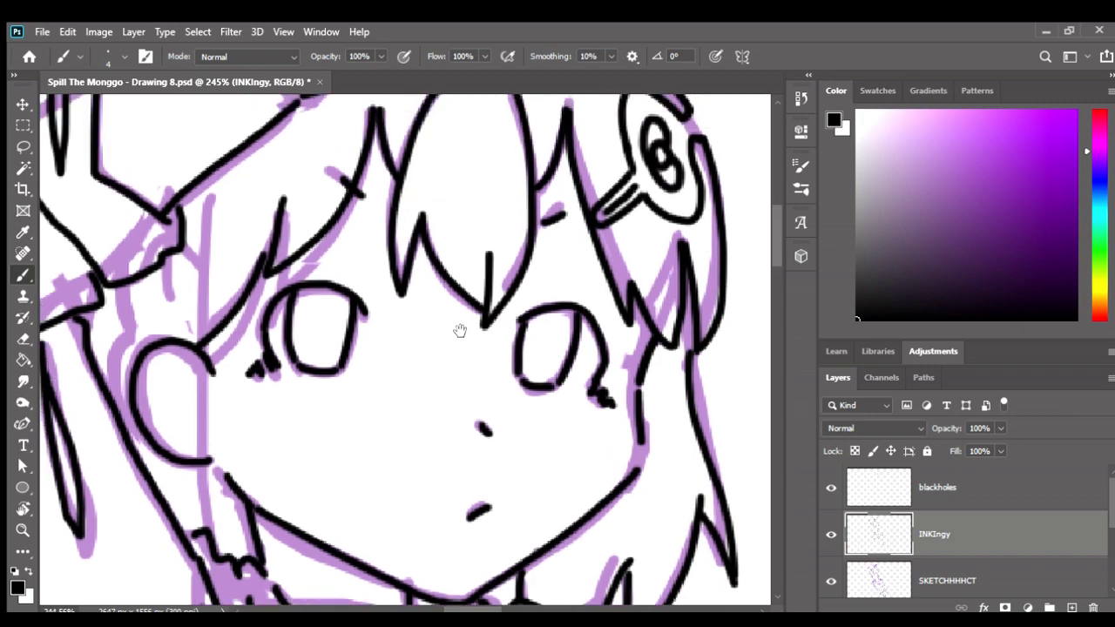
scroll(567, 393, "down", 5)
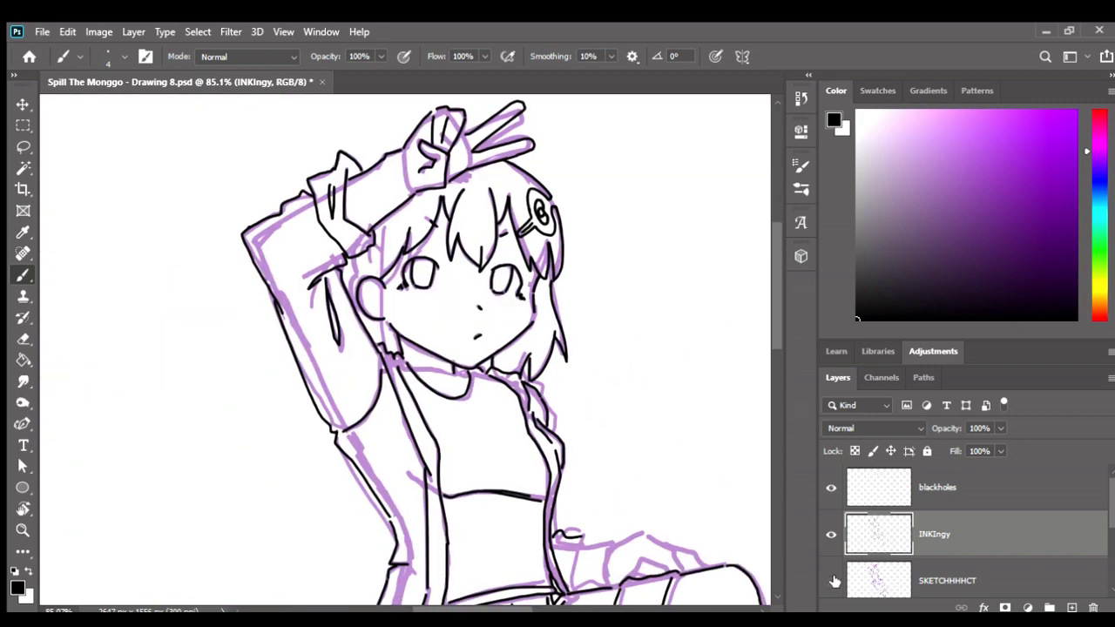
Hide the purple sketch and redraw the black cheek line with the Brush.
left_click(832, 581)
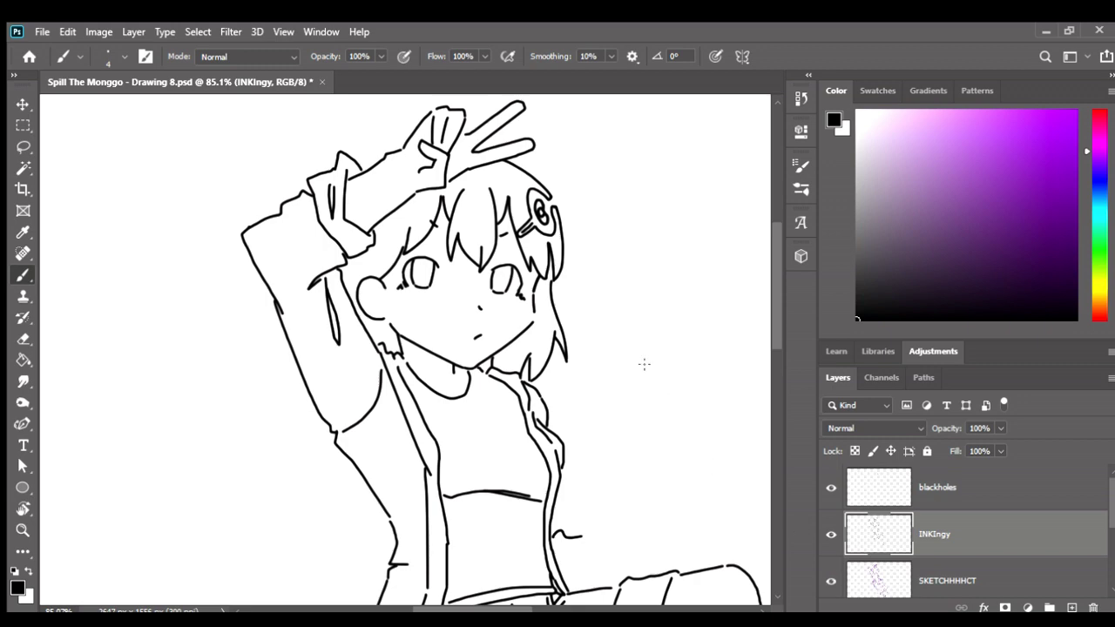
scroll(535, 282, "up", 3)
key("e")
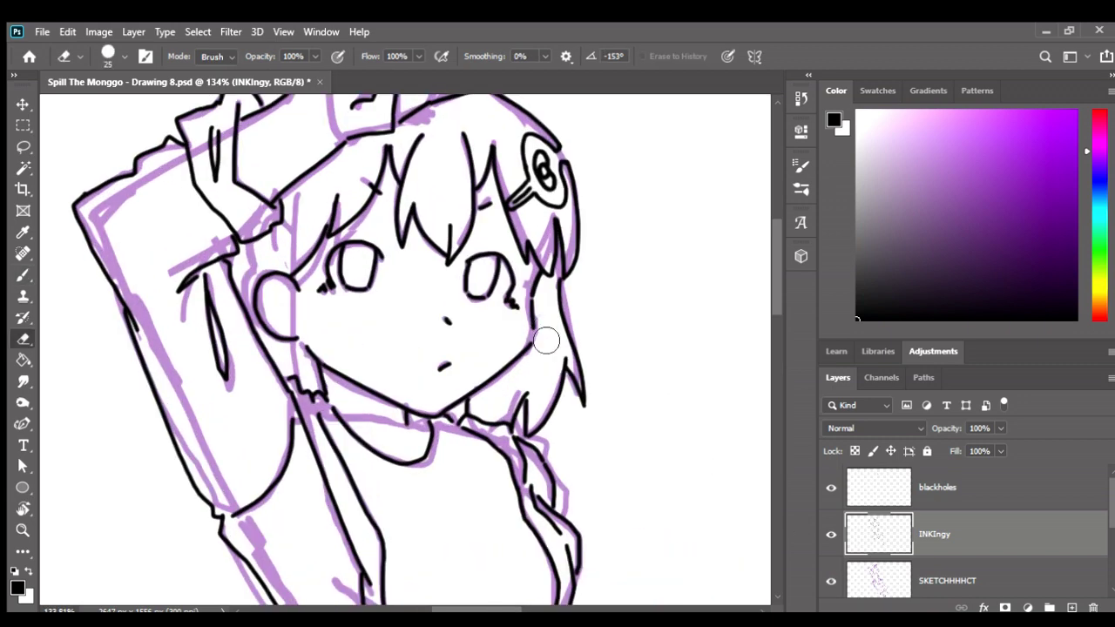
scroll(546, 341, "up", 2)
key("b")
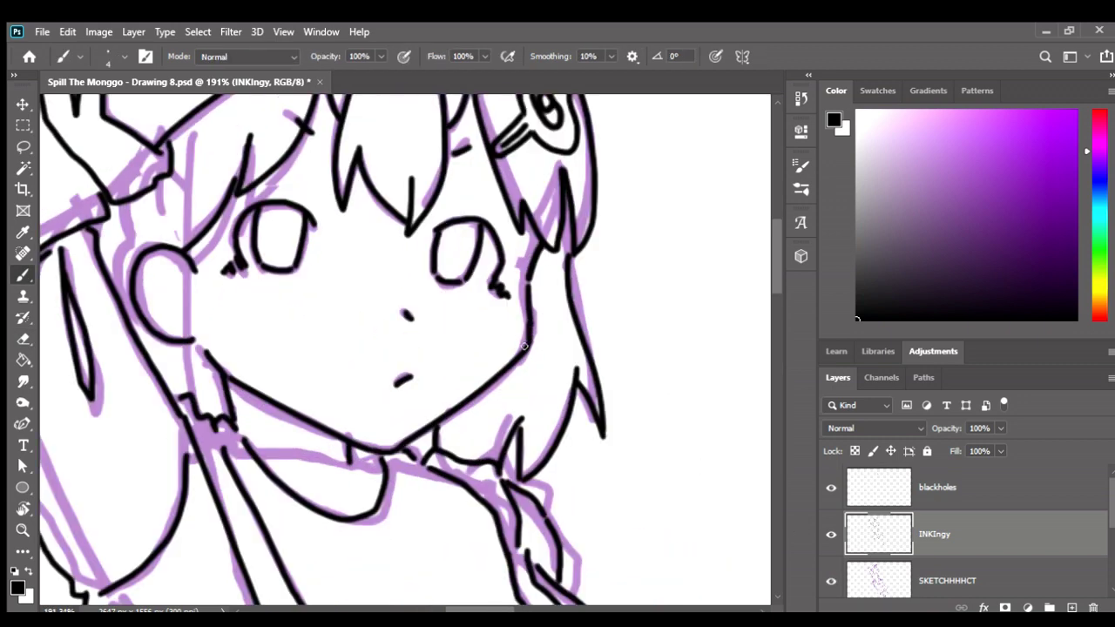
left_click_drag(527, 324, 525, 345)
Erase the black ink outlines of both eyes and save the drawing.
key("e")
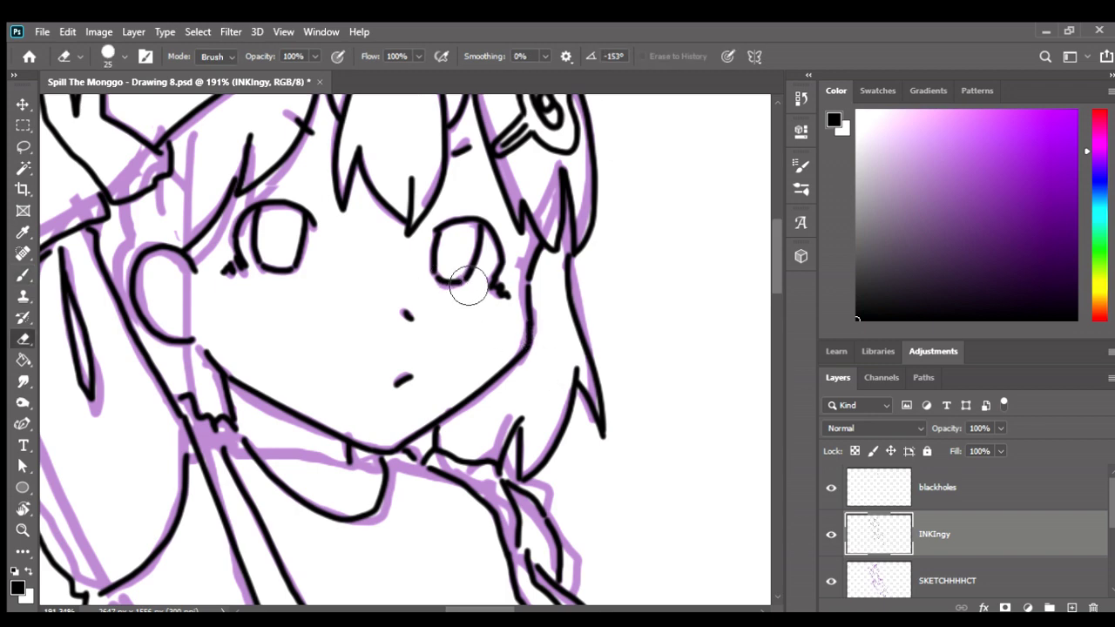
mouse_move(462, 280)
left_mouse_down()
mouse_move(441, 274)
mouse_move(507, 318)
left_mouse_up()
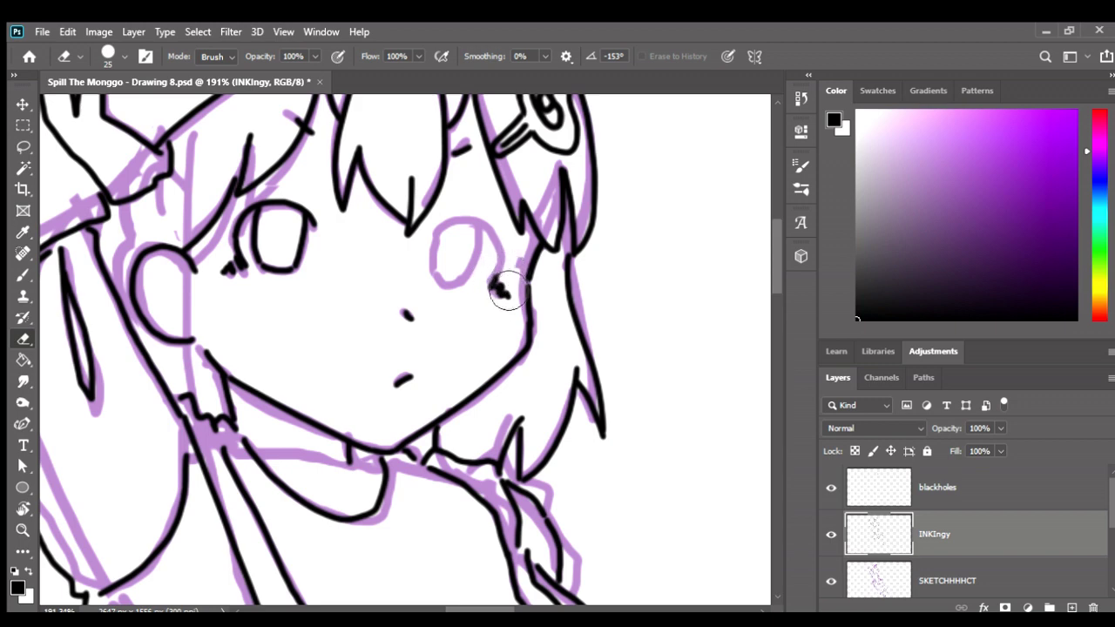
mouse_move(322, 259)
left_mouse_down()
mouse_move(247, 289)
mouse_move(294, 296)
left_mouse_up()
key("b")
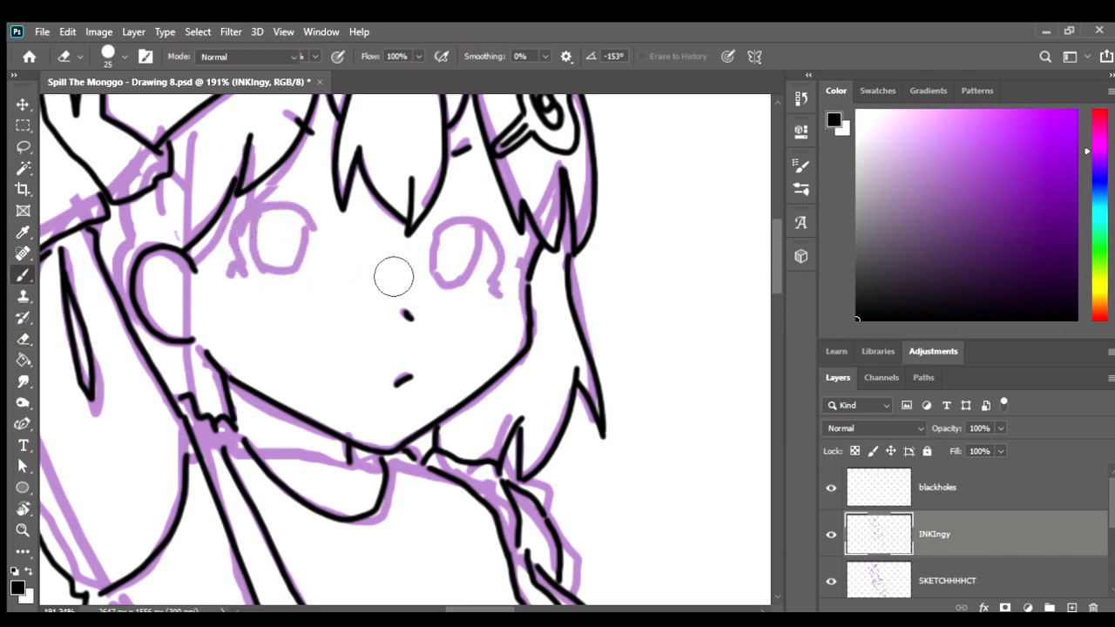
scroll(499, 285, "down", 5)
key("ctrl+s")
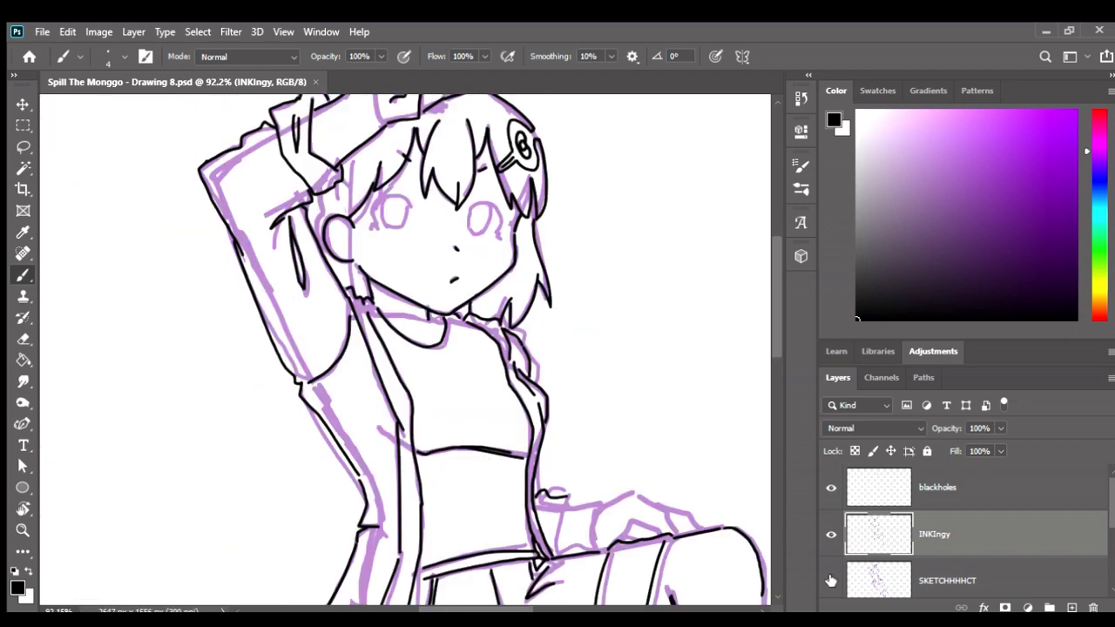
Hide the purple sketch and zoom out to review the whole figure's ink.
left_click(832, 581)
scroll(575, 417, "up", 2)
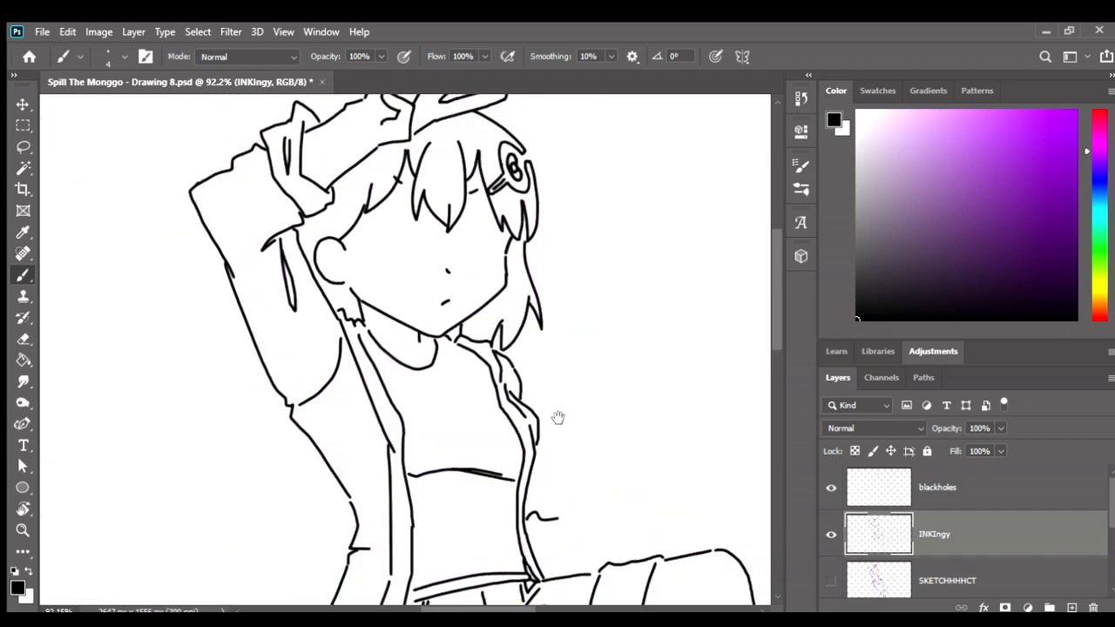
scroll(555, 416, "down", 2)
scroll(567, 322, "down", 3)
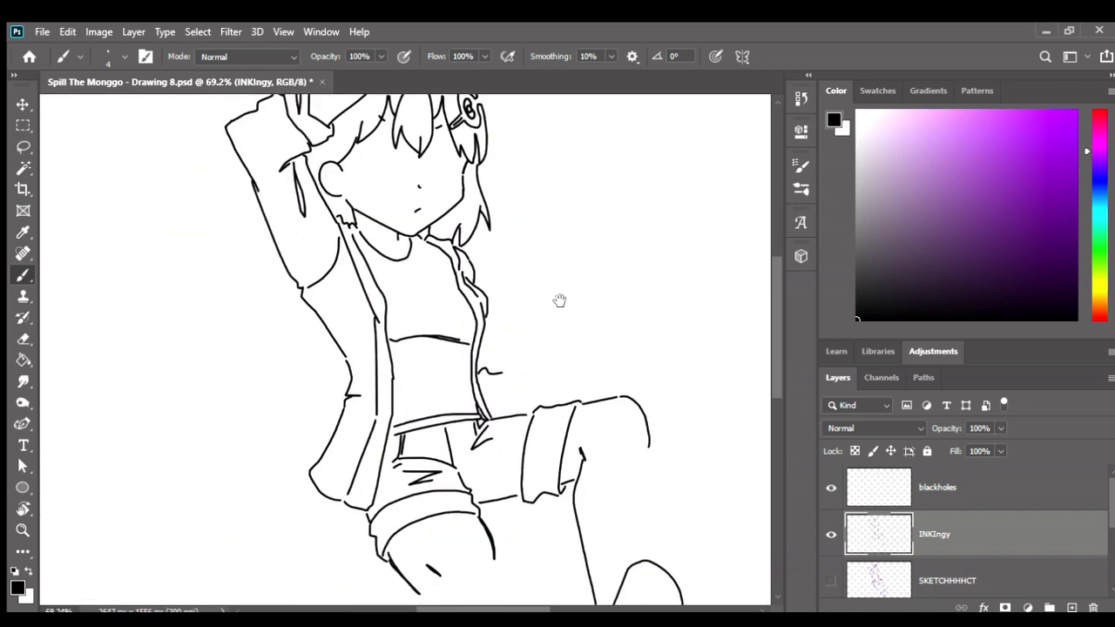
scroll(558, 300, "down", 2)
mouse_move(666, 442)
left_mouse_down()
mouse_move(598, 319)
mouse_move(590, 419)
left_mouse_up()
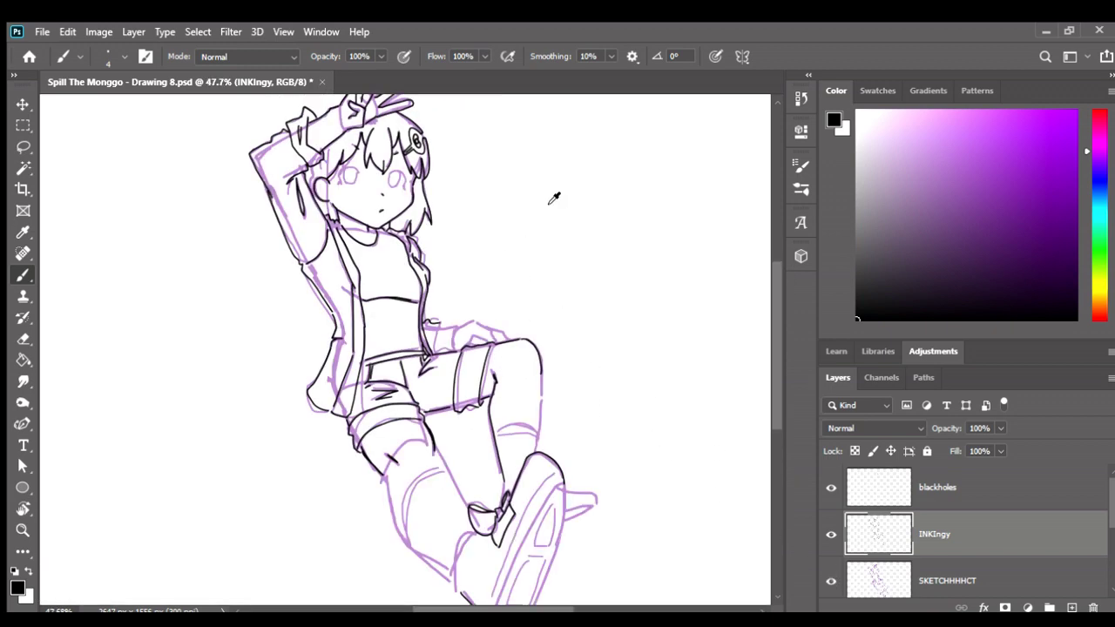
scroll(552, 194, "up", 3)
Ink a curve beside the left eye, an arc over the right eye, and its side stroke.
left_click_drag(386, 258, 510, 331)
scroll(309, 242, "up", 1)
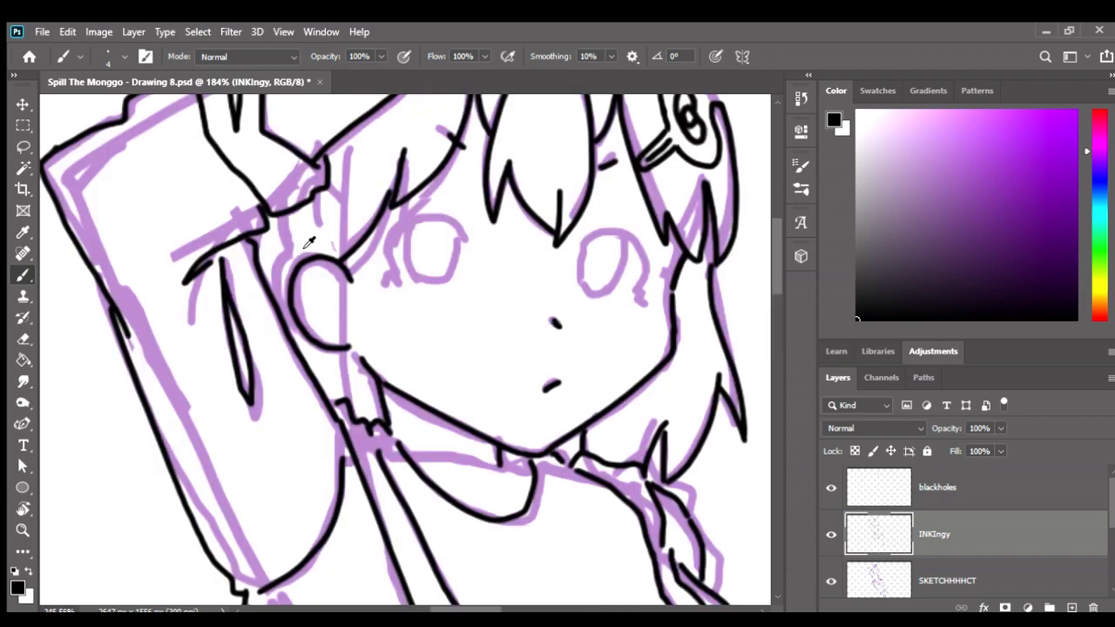
scroll(322, 287, "up", 1)
scroll(324, 261, "up", 1)
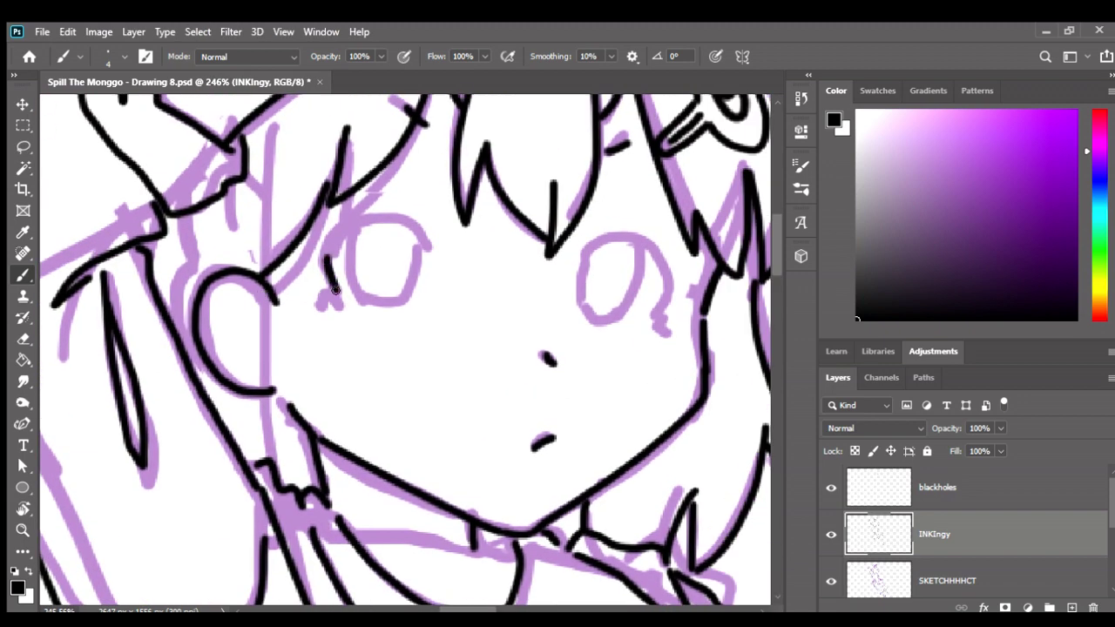
mouse_move(338, 291)
left_mouse_down()
mouse_move(320, 262)
mouse_move(337, 230)
mouse_move(365, 213)
mouse_move(409, 223)
mouse_move(422, 243)
left_mouse_up()
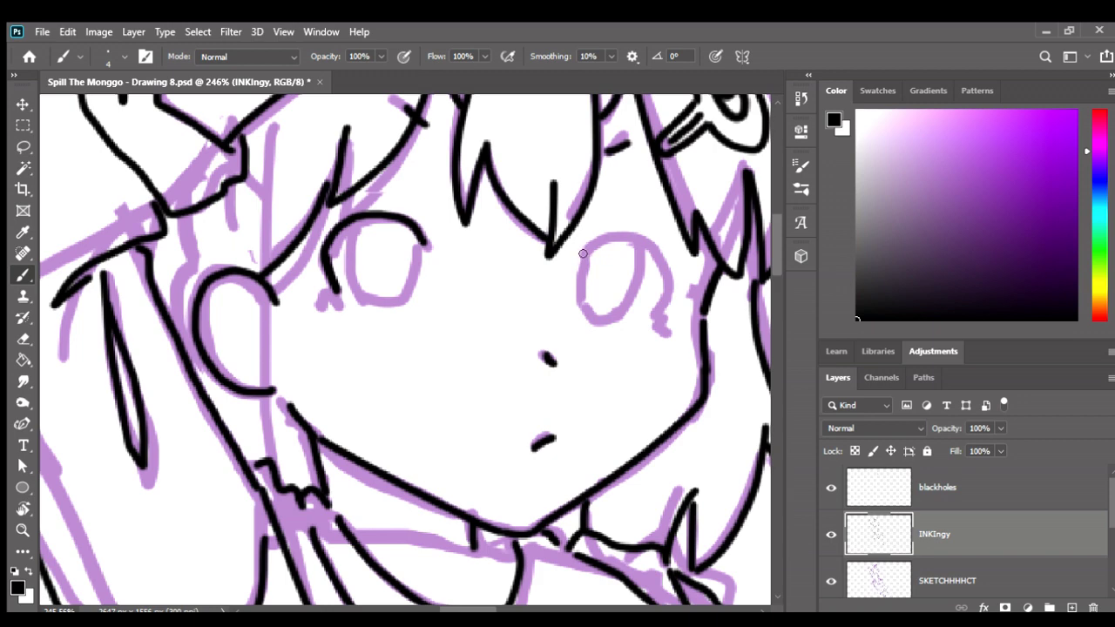
mouse_move(583, 254)
left_mouse_down()
mouse_move(625, 232)
mouse_move(651, 244)
mouse_move(671, 282)
mouse_move(657, 315)
left_mouse_up()
left_click_drag(676, 276, 668, 298)
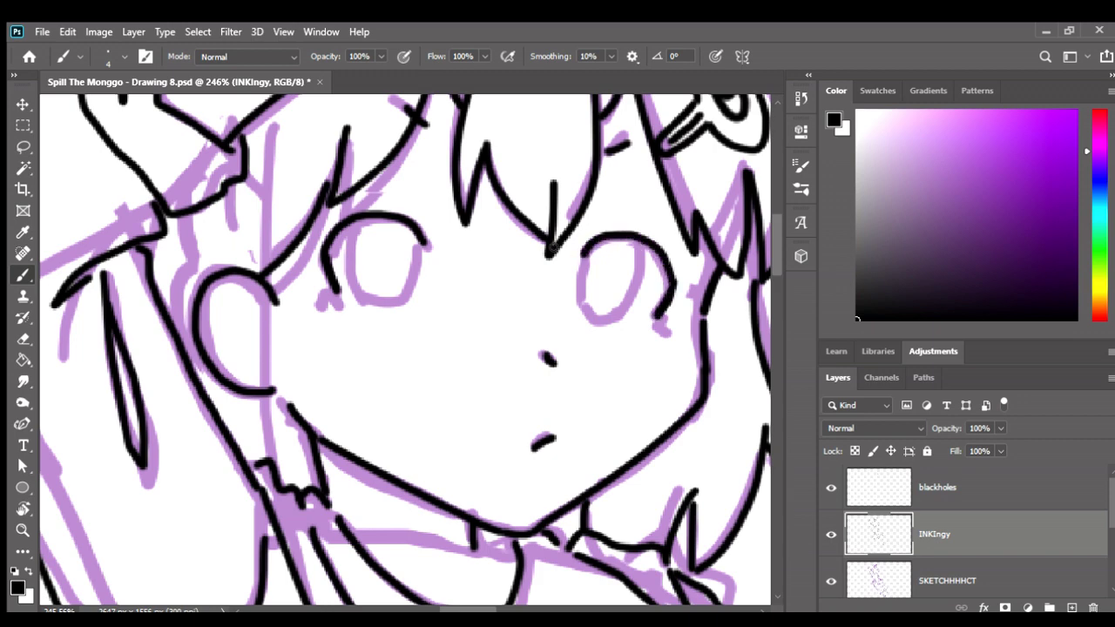
Hide the purple sketch to review the ink, then save the drawing.
left_click(825, 575)
scroll(398, 279, "down", 2)
scroll(424, 281, "down", 2)
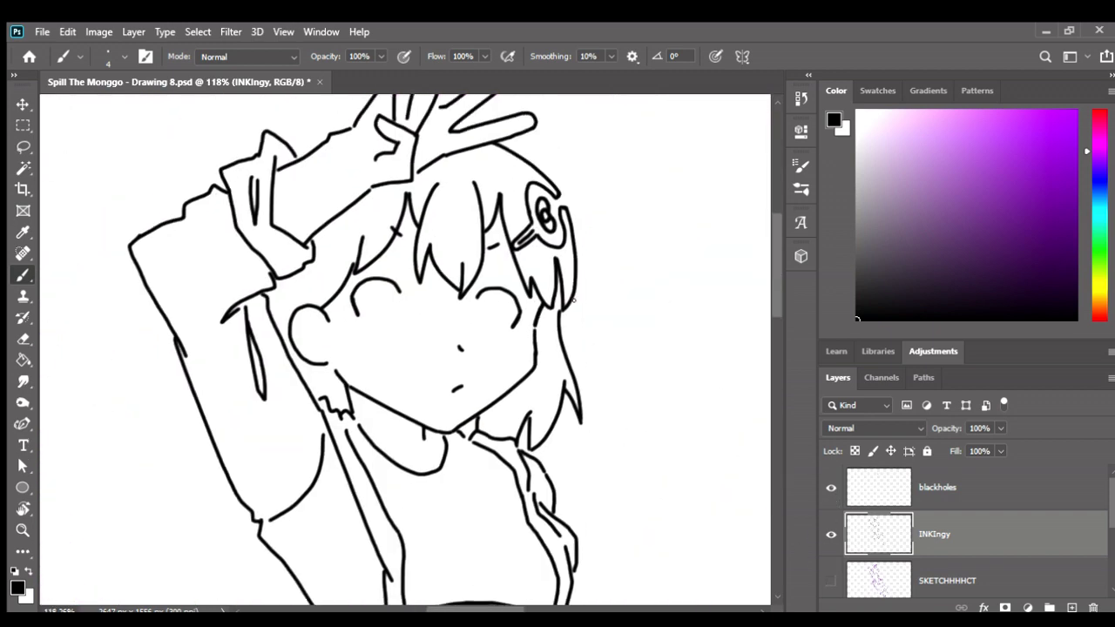
scroll(540, 307, "down", 2)
scroll(513, 342, "up", 1)
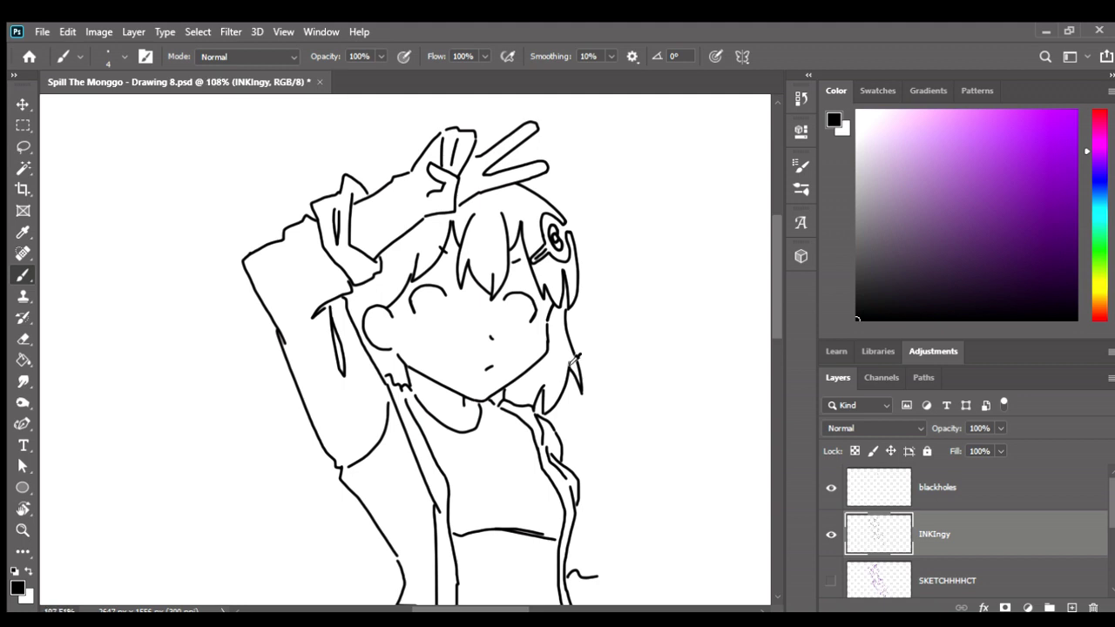
scroll(513, 342, "up", 1)
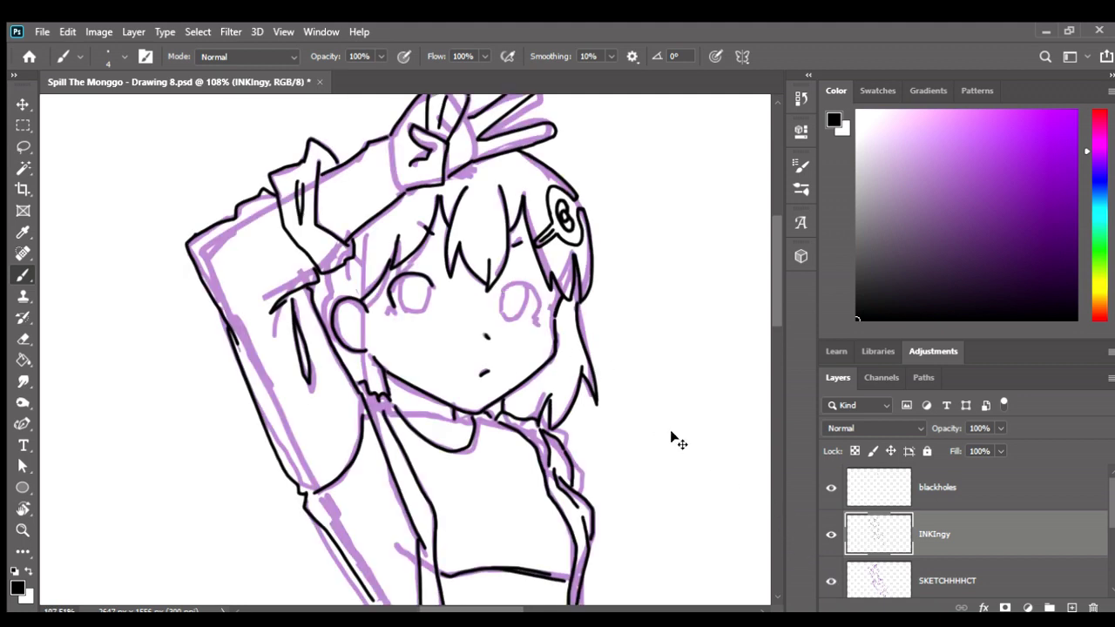
key("ctrl+s")
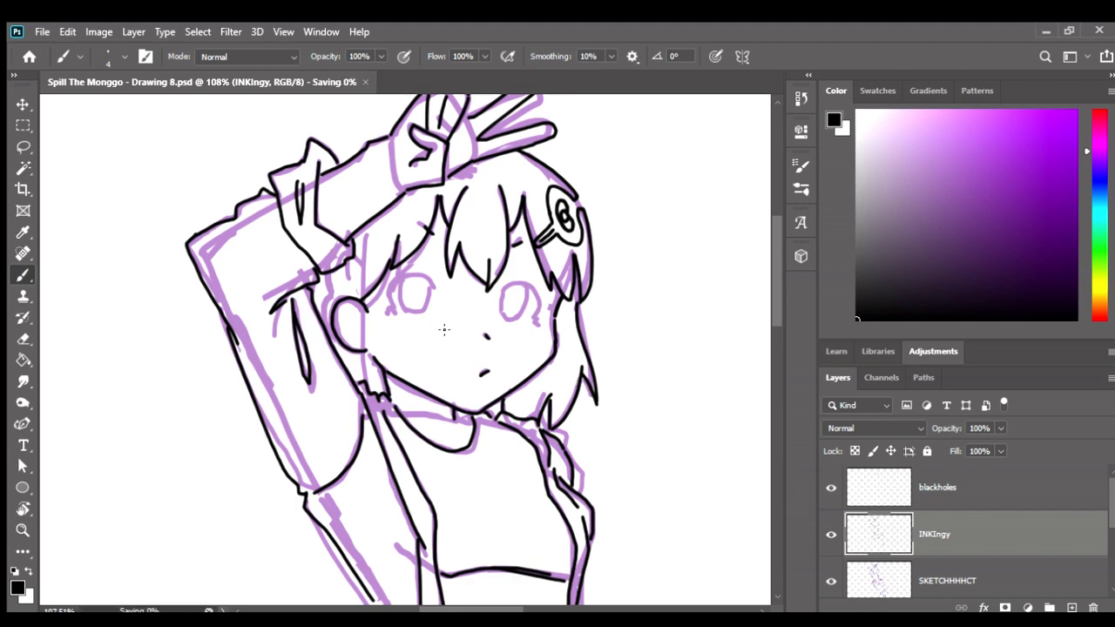
Try short ink lines beside the left eye with a smaller brush, then undo them.
scroll(440, 326, "up", 1)
scroll(440, 329, "up", 1)
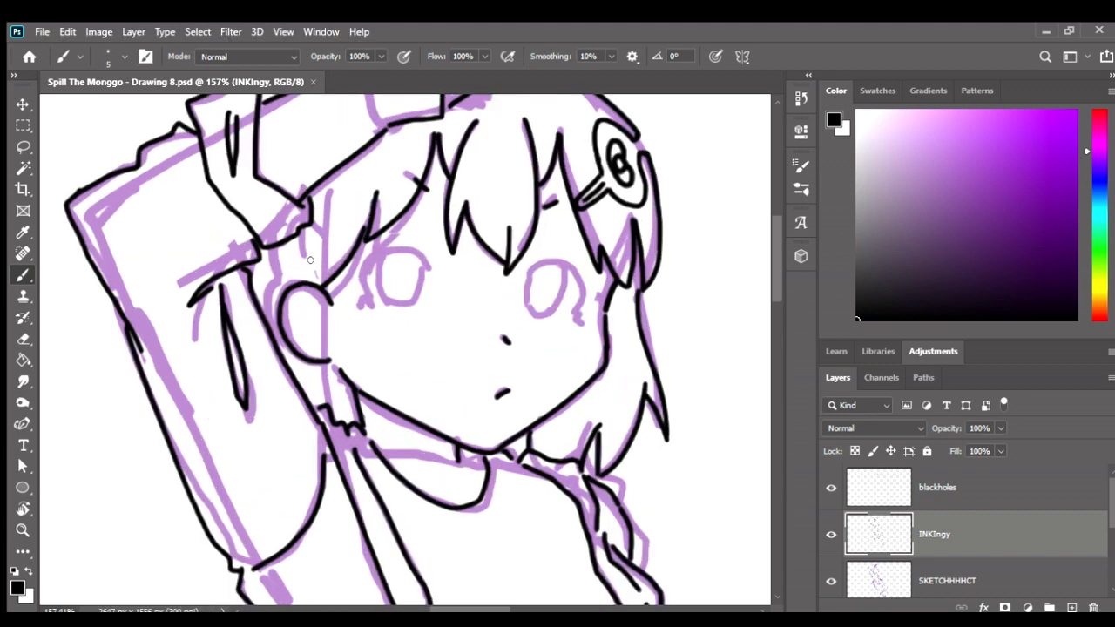
scroll(380, 260, "up", 2)
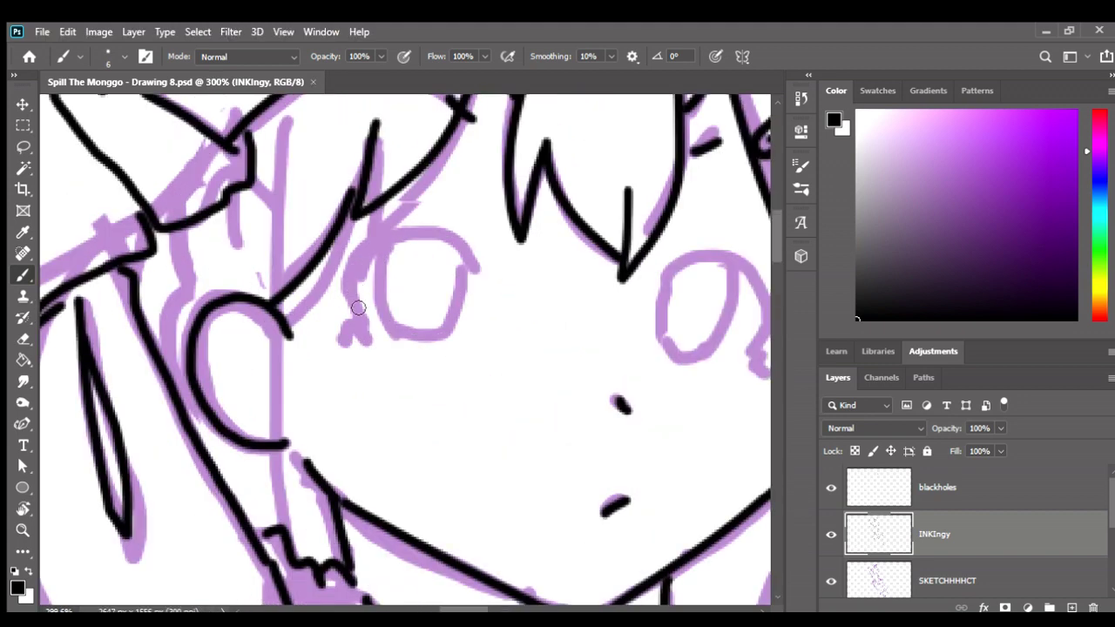
left_click_drag(349, 282, 362, 319)
key("ctrl+z")
key("bracketleft")
left_click_drag(359, 278, 365, 335)
left_click_drag(345, 296, 351, 258)
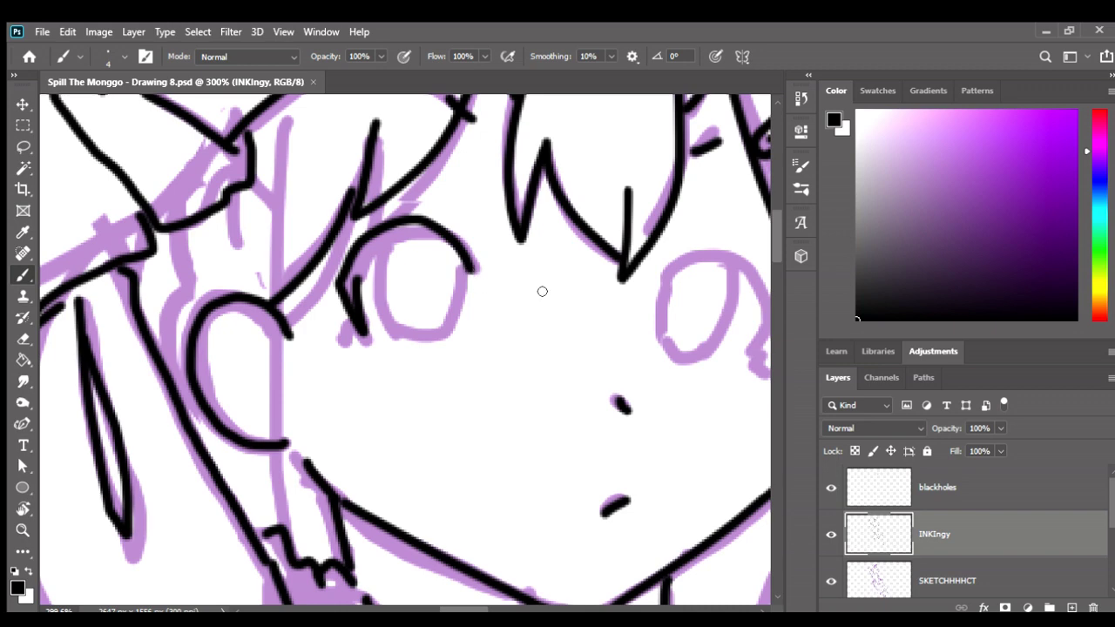
key("ctrl+z")
key("ctrl+z")
scroll(336, 245, "down", 2)
scroll(331, 241, "down", 1)
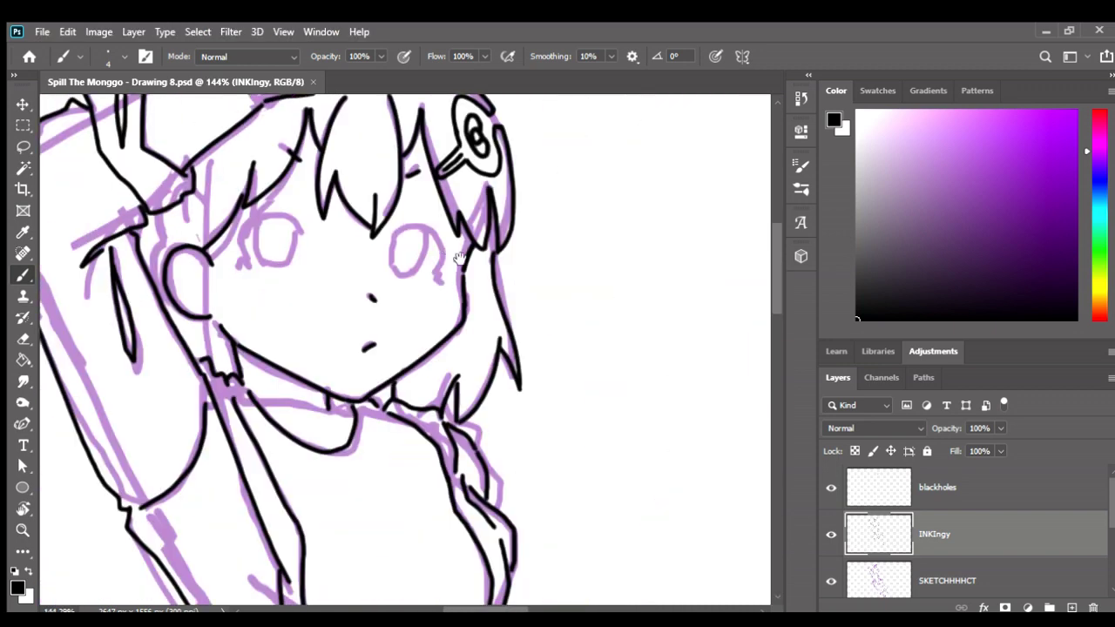
scroll(454, 259, "up", 1)
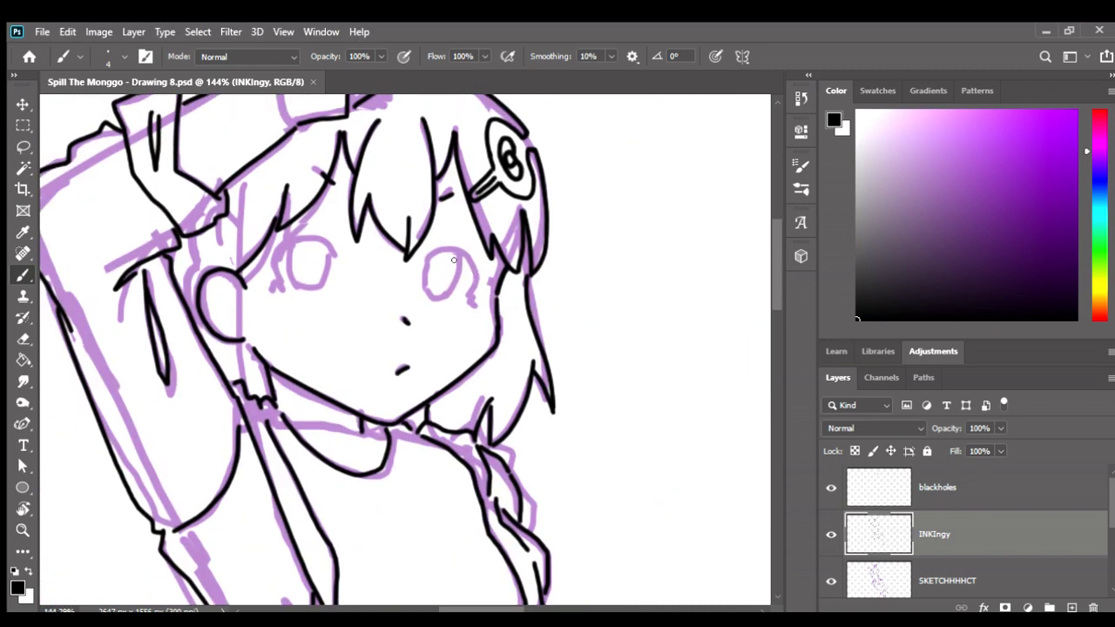
left_click(843, 581)
left_click(831, 574)
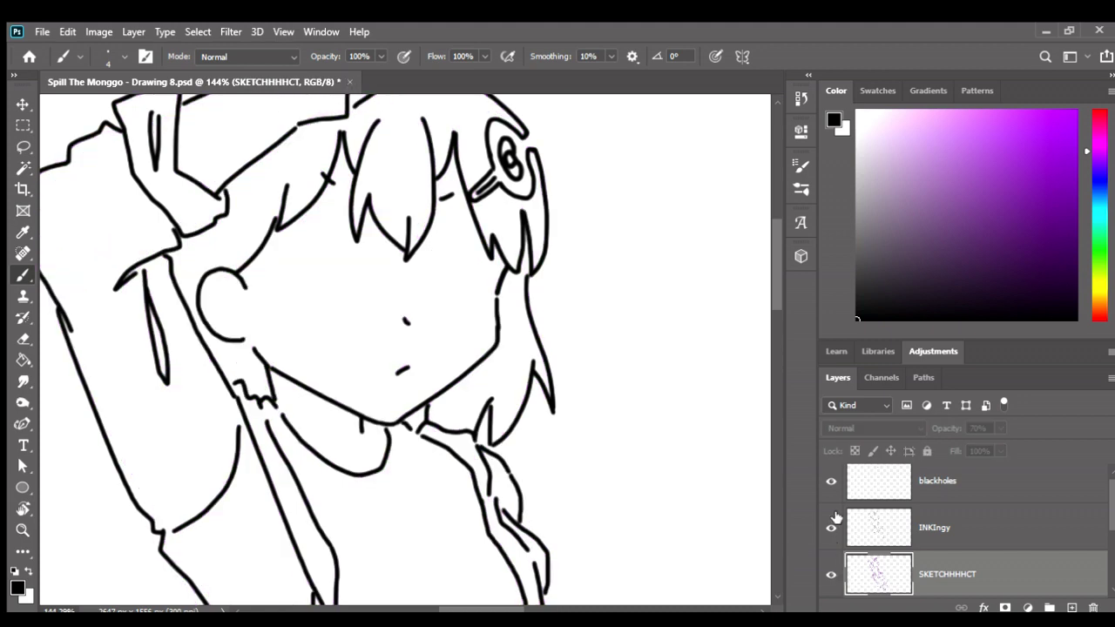
left_click(831, 481)
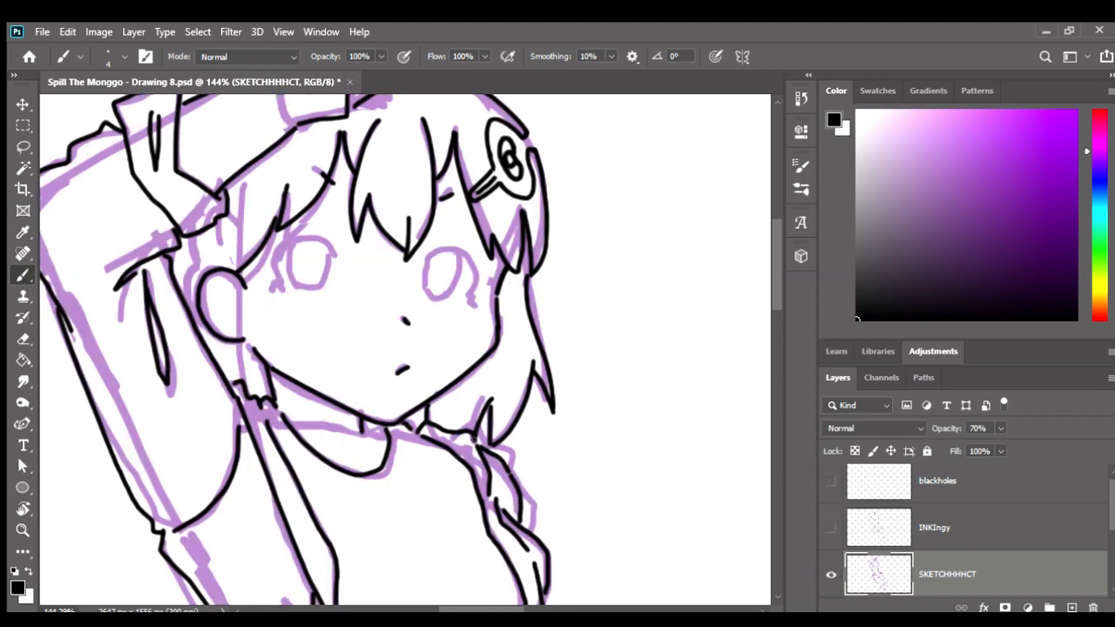
scroll(511, 348, "down", 2)
scroll(510, 348, "down", 3)
left_click_drag(511, 473, 511, 229)
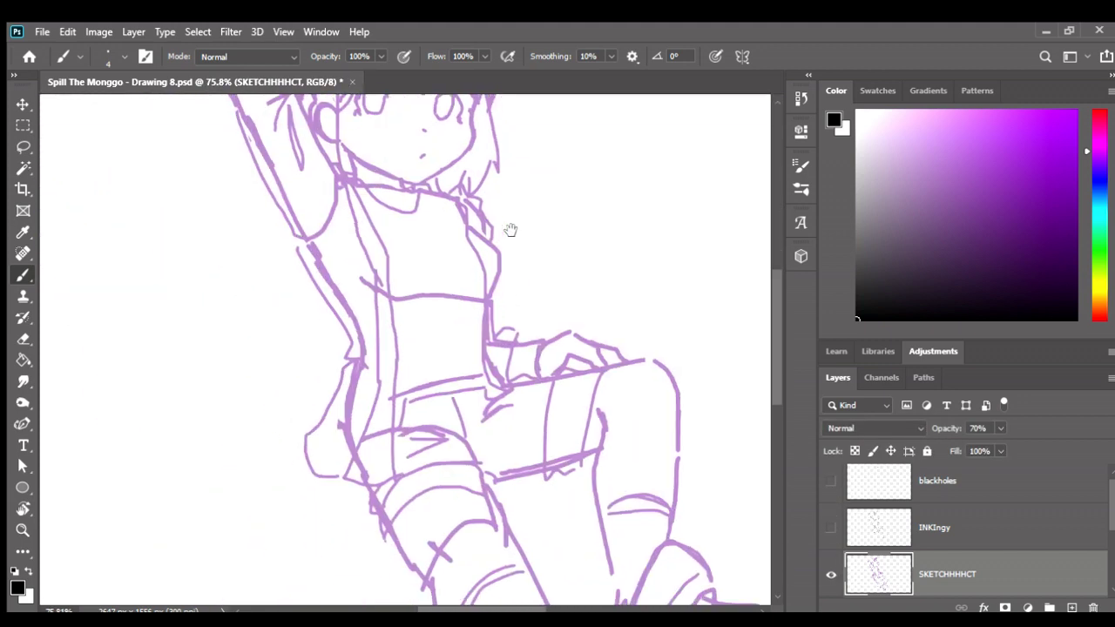
left_click(833, 493)
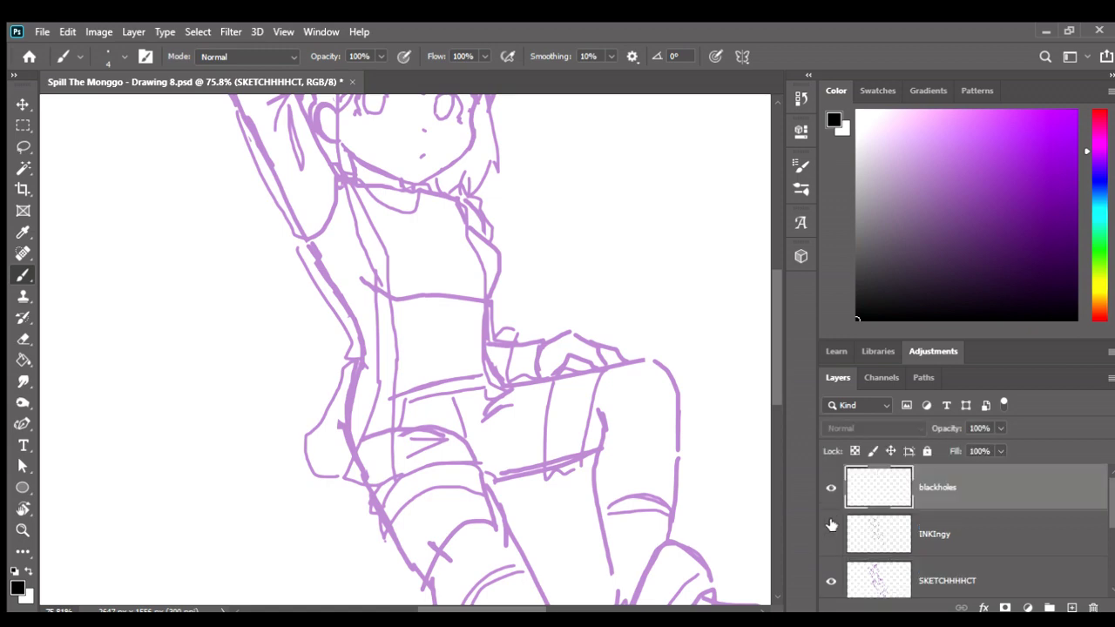
left_click(831, 534)
scroll(495, 353, "up", 5)
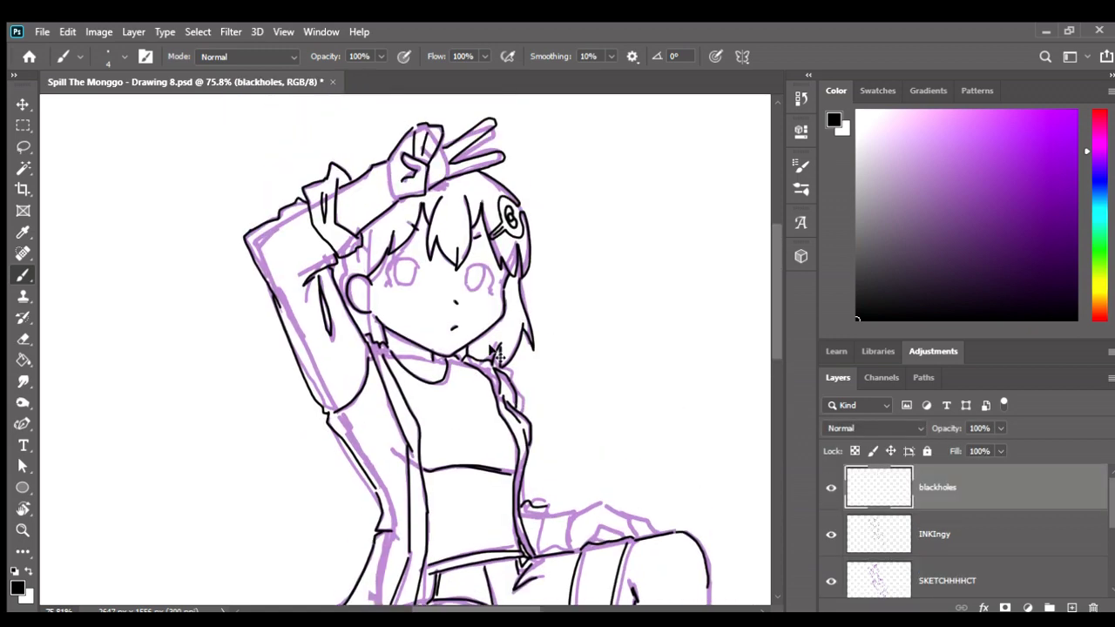
key("ctrl+s")
scroll(427, 226, "up", 2)
scroll(440, 261, "up", 2)
scroll(449, 285, "up", 2)
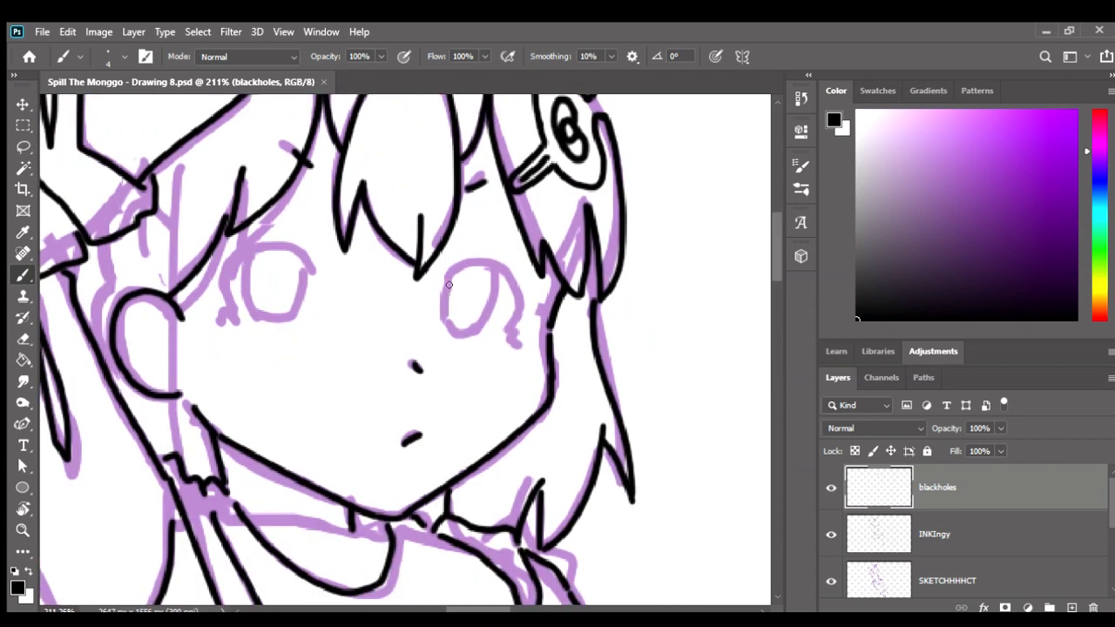
mouse_move(449, 285)
left_mouse_down()
mouse_move(444, 351)
mouse_move(476, 360)
mouse_move(501, 314)
mouse_move(493, 278)
mouse_move(526, 300)
left_mouse_up()
scroll(447, 330, "up", 1)
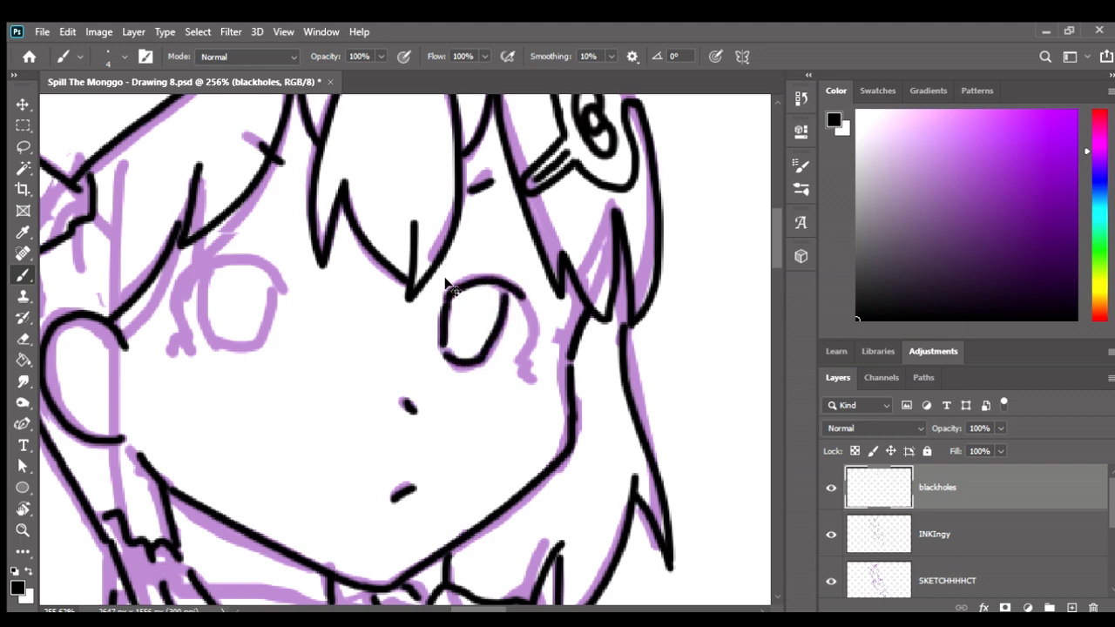
Ink the right eye's outline, redrawing its edge in shorter strokes.
mouse_move(445, 289)
left_mouse_down()
mouse_move(503, 281)
mouse_move(529, 317)
mouse_move(521, 375)
left_mouse_up()
key("ctrl+z")
mouse_move(519, 326)
left_mouse_down()
mouse_move(531, 347)
mouse_move(524, 367)
left_mouse_up()
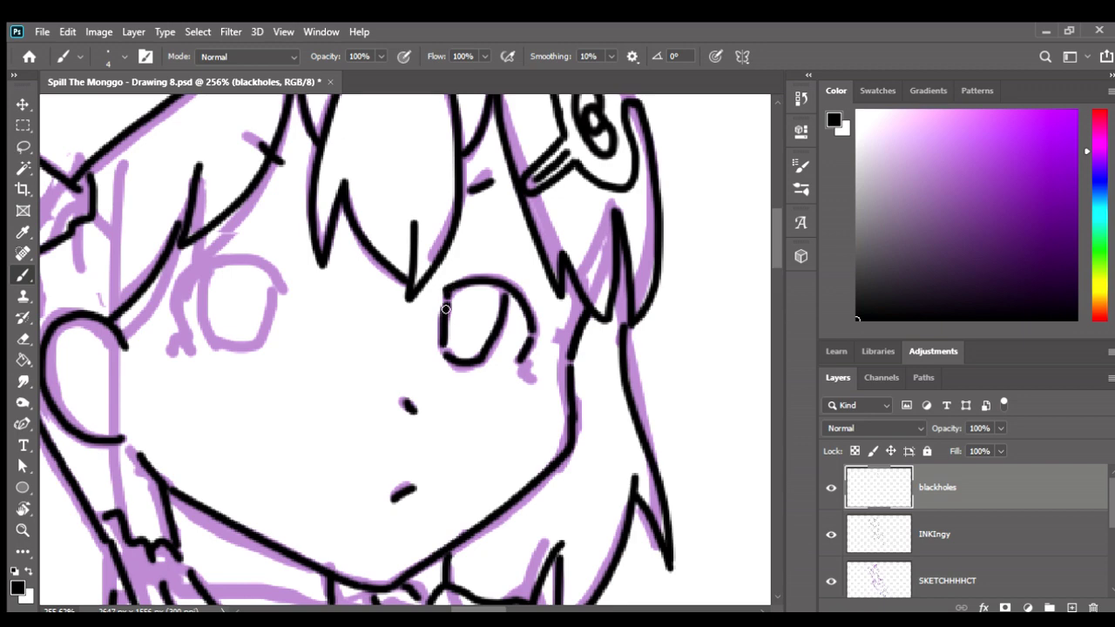
scroll(475, 283, "left", 3)
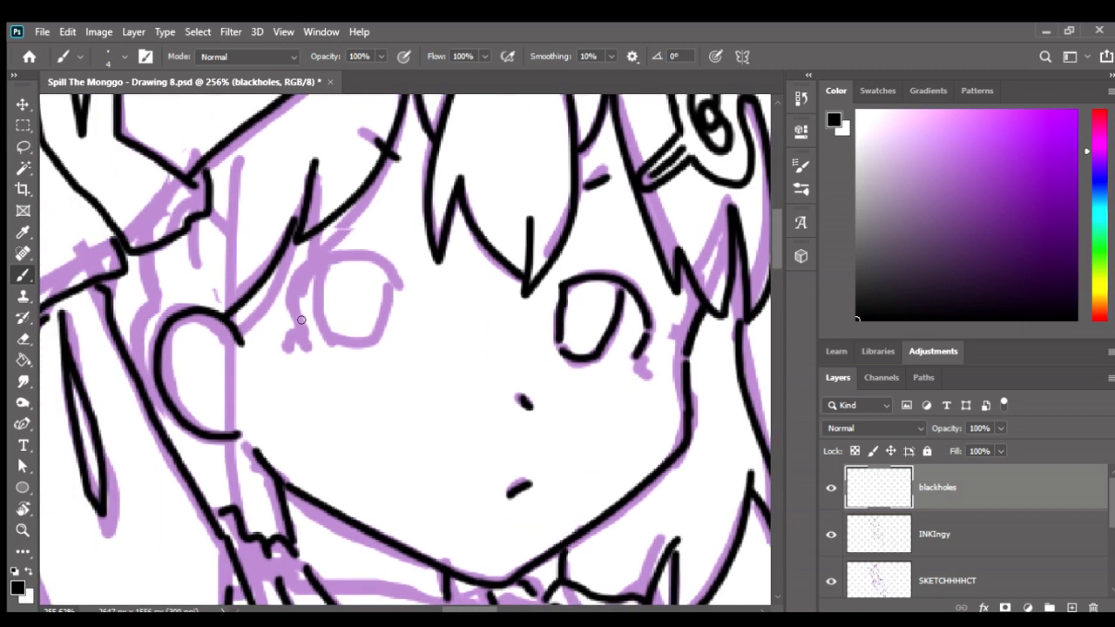
Ink the left eye's side stroke and repeatedly redraw the arc over its top.
mouse_move(322, 265)
left_mouse_down()
mouse_move(331, 336)
mouse_move(372, 342)
mouse_move(390, 279)
left_mouse_up()
key("ctrl+z")
key("ctrl+shift+z")
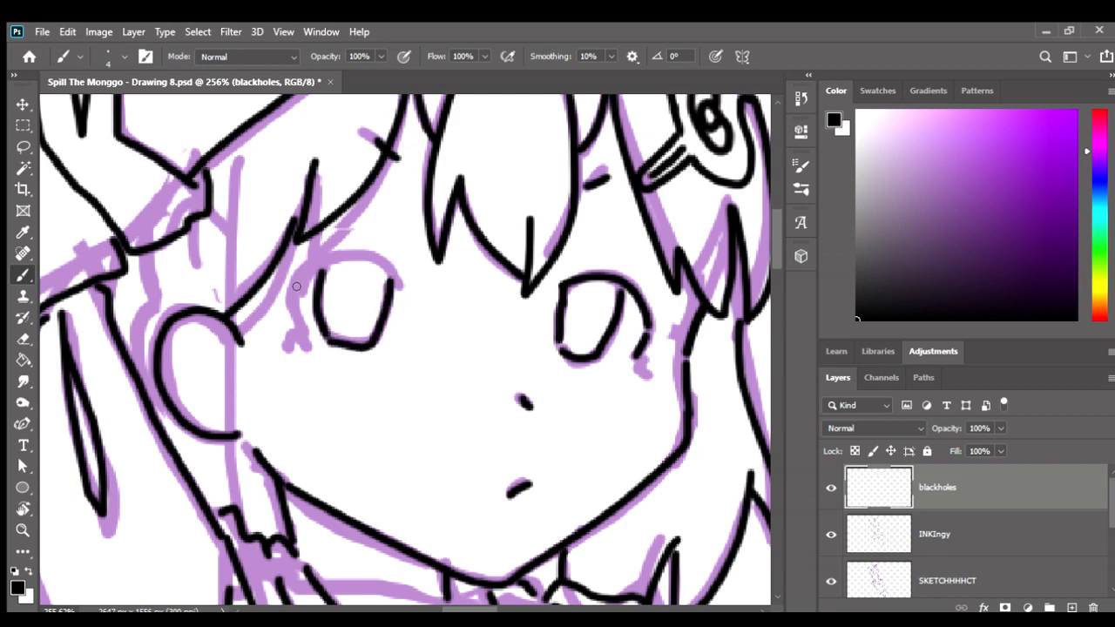
mouse_move(293, 294)
left_mouse_down()
mouse_move(373, 258)
mouse_move(394, 277)
left_mouse_up()
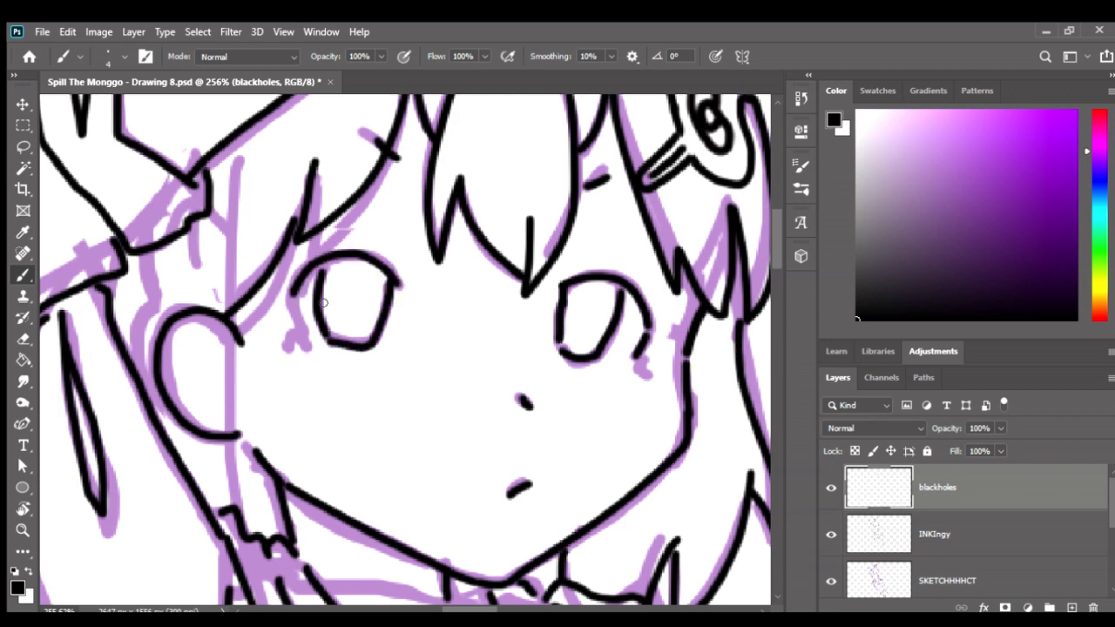
key("ctrl+z")
mouse_move(292, 296)
left_mouse_down()
mouse_move(375, 260)
mouse_move(393, 279)
mouse_move(354, 255)
mouse_move(315, 272)
mouse_move(301, 295)
mouse_move(392, 277)
left_mouse_up()
key("ctrl+z")
key("ctrl+z")
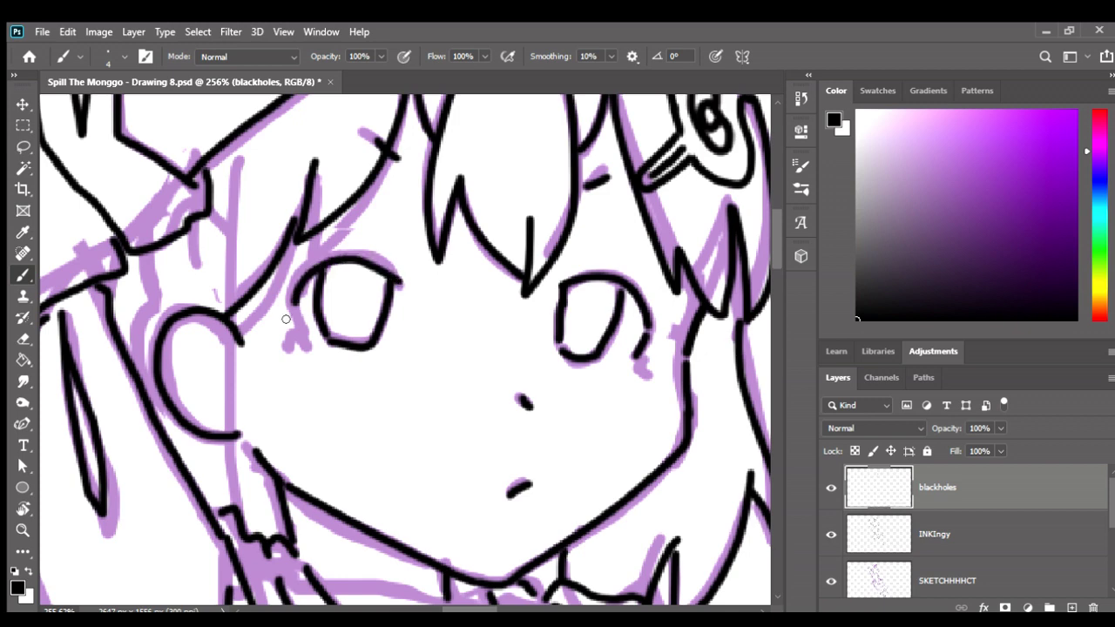
key("ctrl+z")
mouse_move(293, 301)
left_mouse_down()
mouse_move(315, 261)
mouse_move(356, 258)
mouse_move(392, 280)
mouse_move(355, 262)
mouse_move(318, 275)
mouse_move(324, 257)
mouse_move(364, 256)
mouse_move(294, 303)
mouse_move(340, 256)
mouse_move(383, 270)
mouse_move(397, 290)
mouse_move(344, 255)
mouse_move(287, 295)
mouse_move(299, 306)
mouse_move(361, 257)
mouse_move(397, 284)
mouse_move(348, 253)
mouse_move(305, 273)
mouse_move(290, 305)
mouse_move(331, 254)
mouse_move(397, 284)
mouse_move(358, 258)
mouse_move(300, 277)
mouse_move(292, 297)
mouse_move(302, 330)
left_mouse_up()
key("ctrl+z")
key("ctrl+z")
key("ctrl+z")
key("ctrl+z")
key("ctrl+z")
key("ctrl+z")
key("ctrl+z")
key("ctrl+z")
key("ctrl+z")
key("ctrl+z")
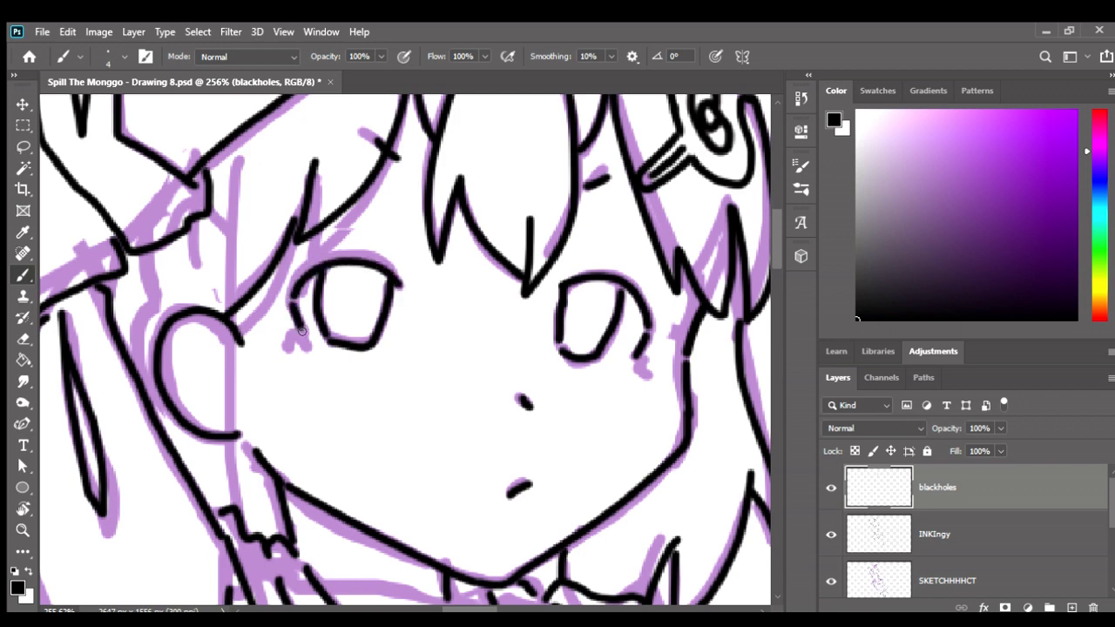
Redraw the ink arc over the left eye, dropping its extra left extension.
scroll(433, 365, "down", 2)
scroll(432, 364, "down", 2)
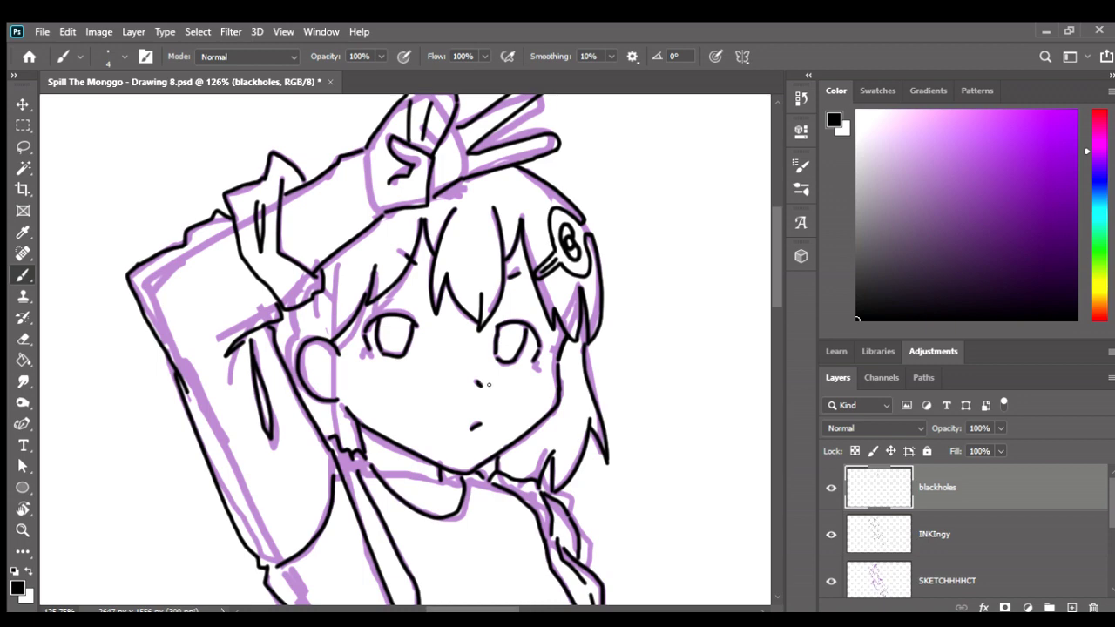
scroll(406, 347, "up", 3)
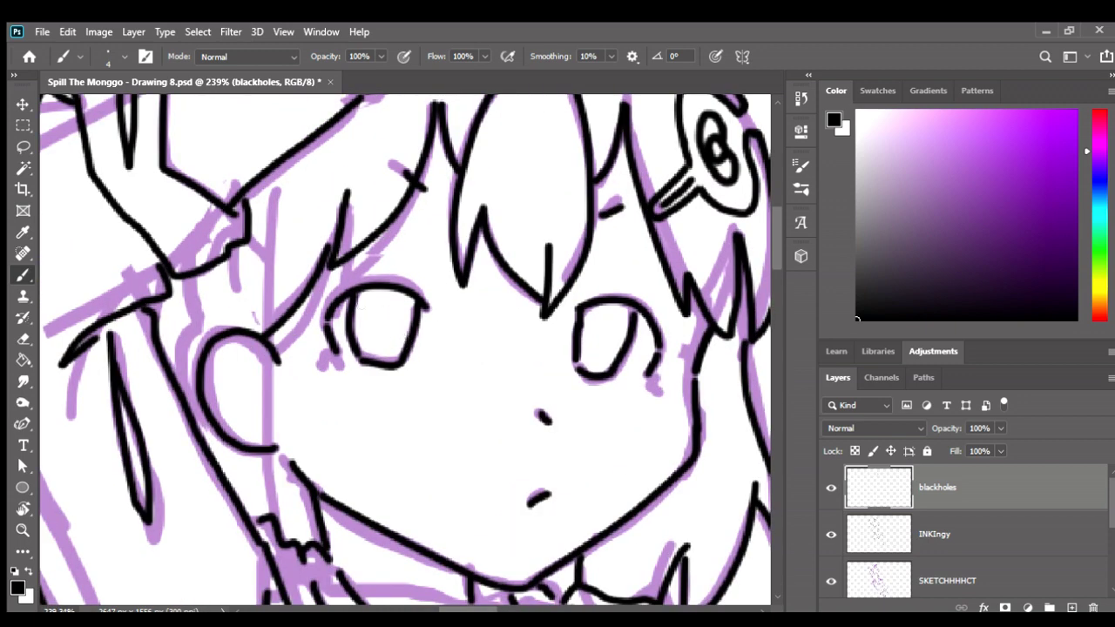
key("ctrl+z")
left_click_drag(322, 319, 422, 303)
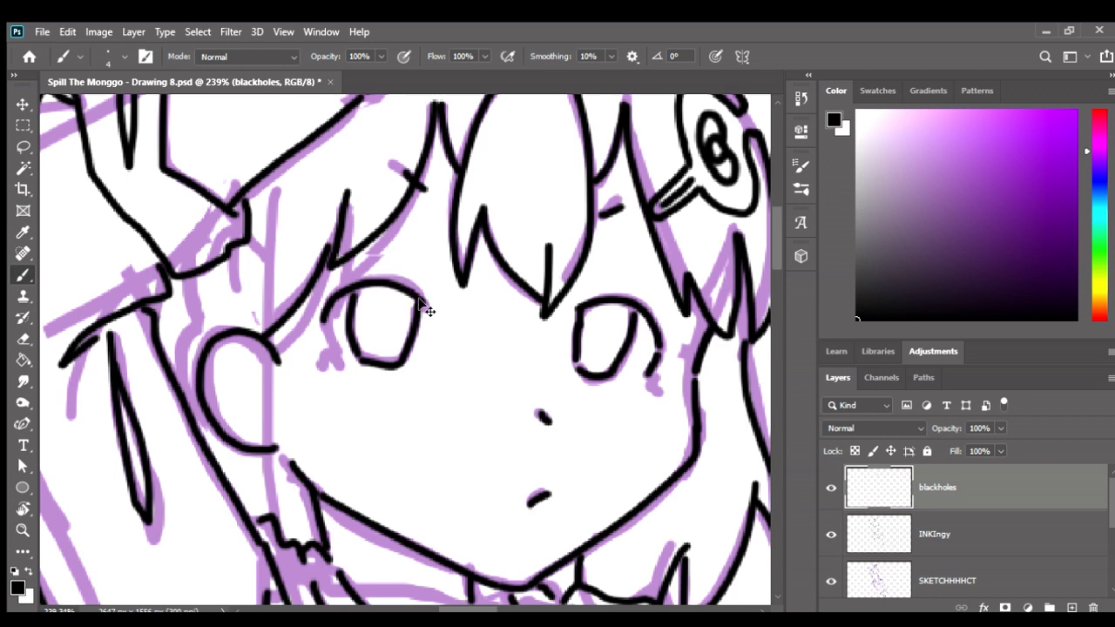
key("ctrl+z")
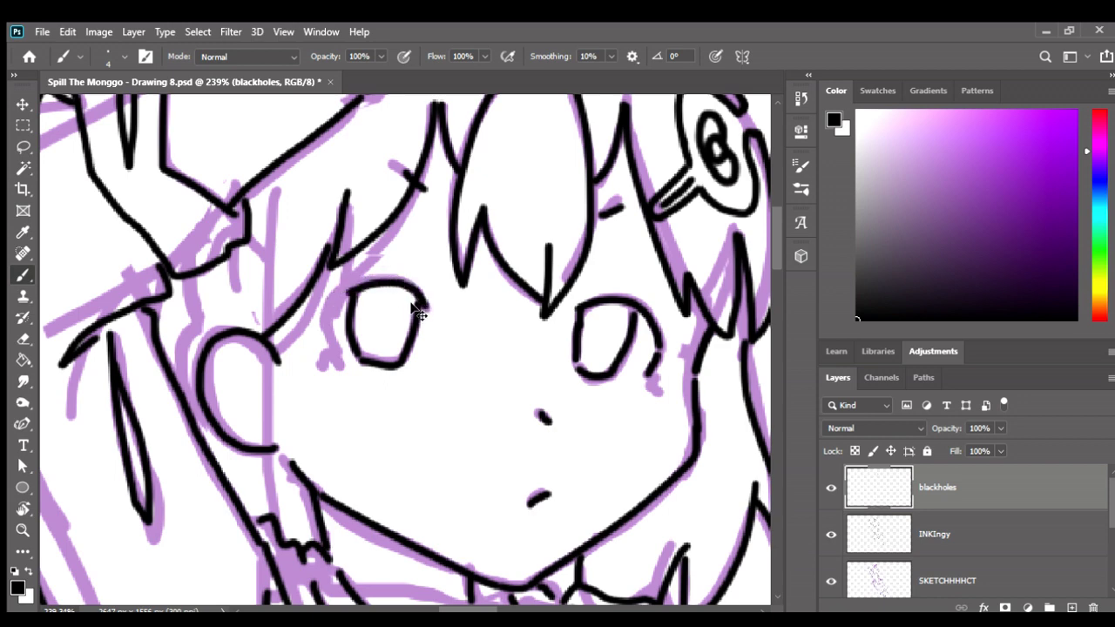
key("ctrl+z")
Retry the left eye's top arc with a hook and the lash stroke beside it.
left_click_drag(427, 309, 347, 293)
key("ctrl+z")
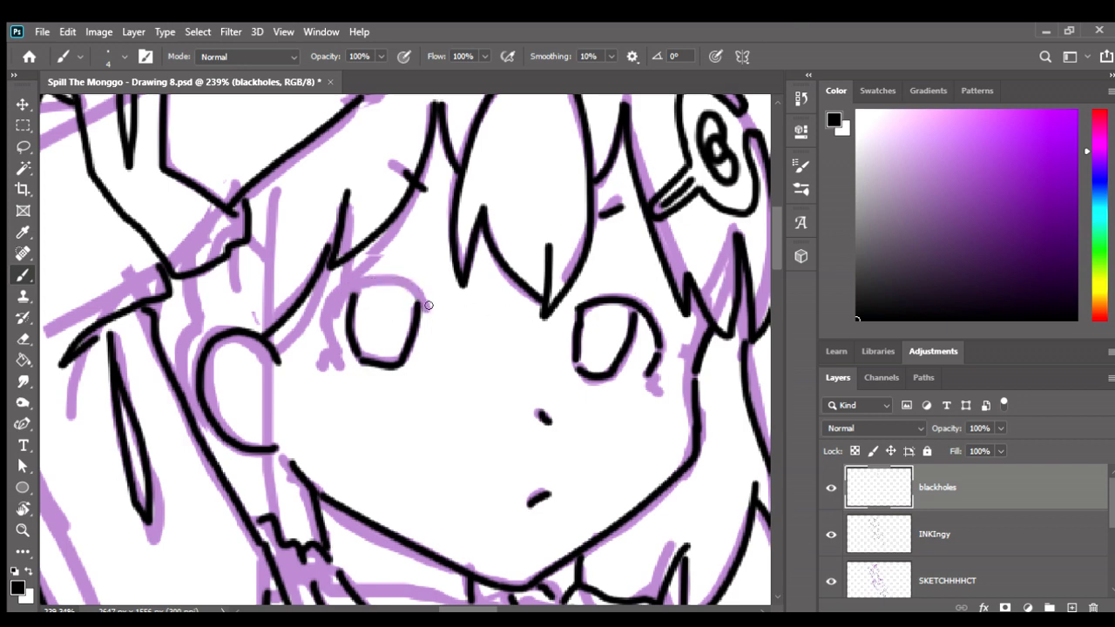
left_click_drag(425, 305, 341, 296)
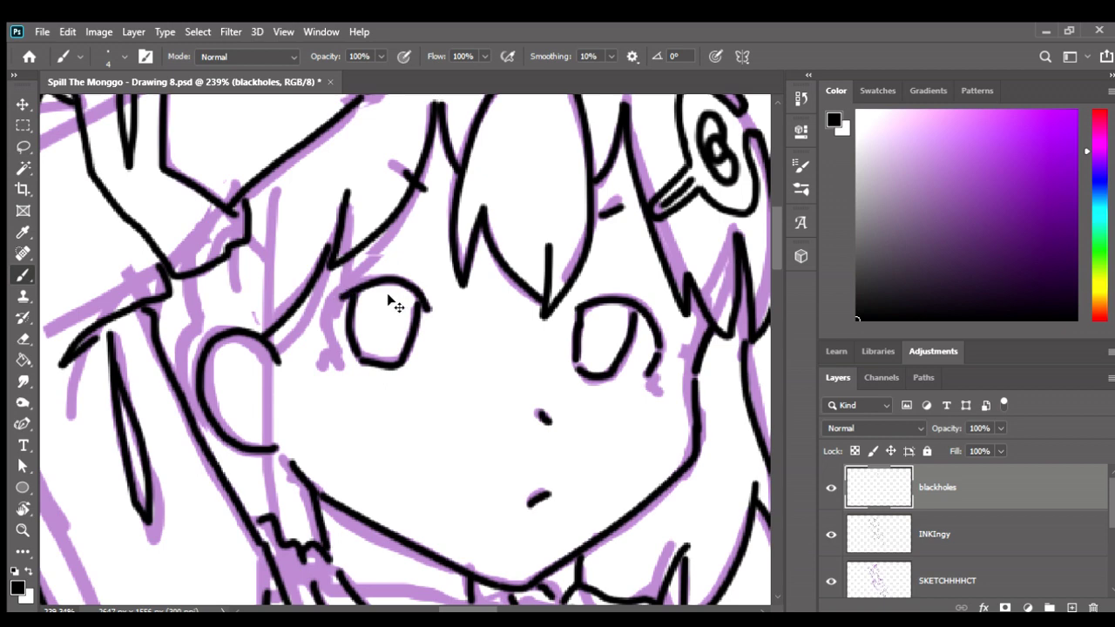
key("ctrl+z")
mouse_move(427, 308)
left_mouse_down()
mouse_move(348, 288)
mouse_move(324, 329)
mouse_move(338, 352)
left_mouse_up()
key("ctrl+z")
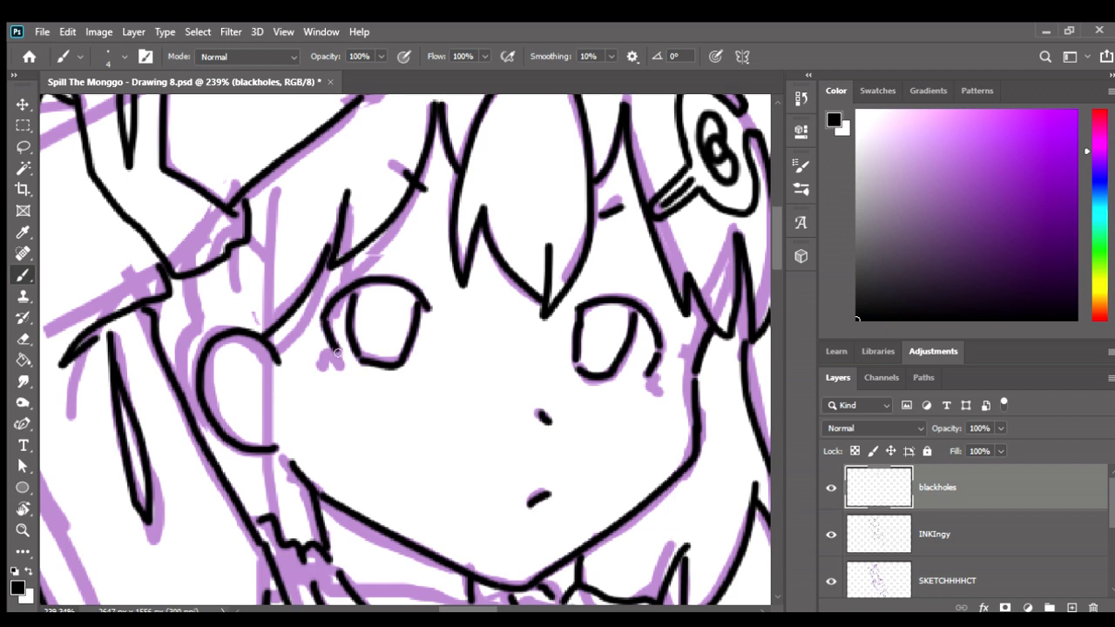
scroll(427, 351, "down", 6)
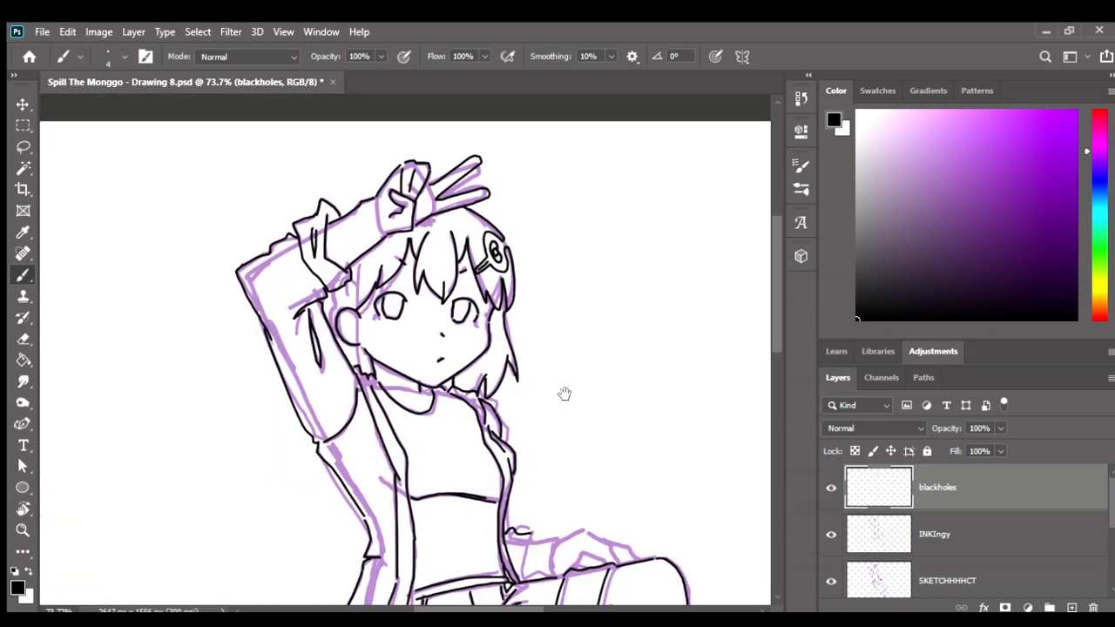
scroll(471, 349, "up", 2)
scroll(636, 440, "up", 1)
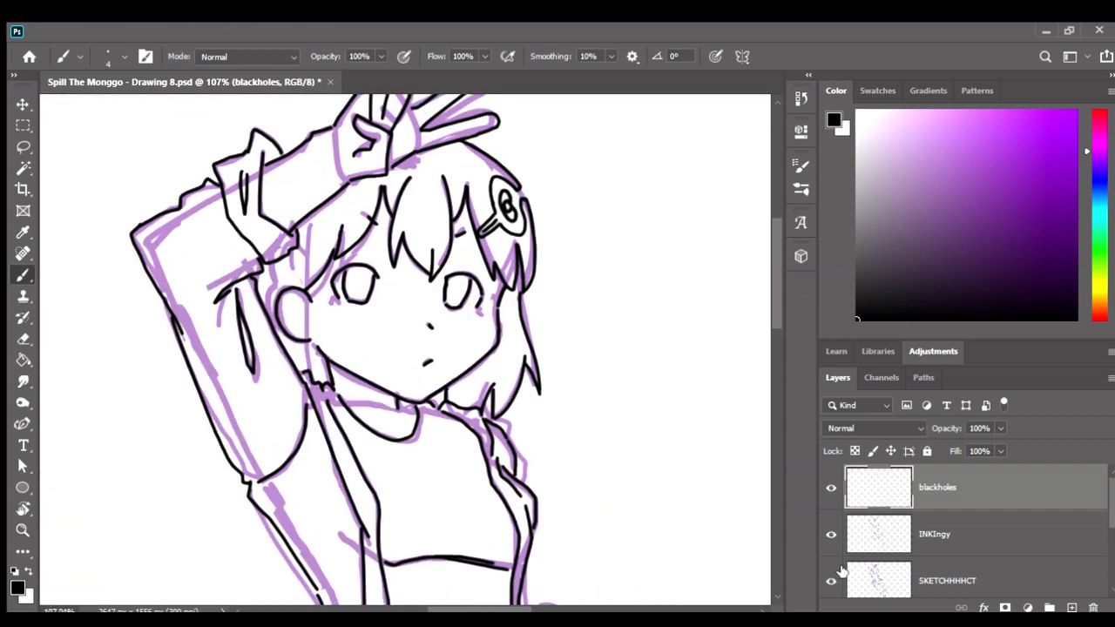
left_click(833, 578)
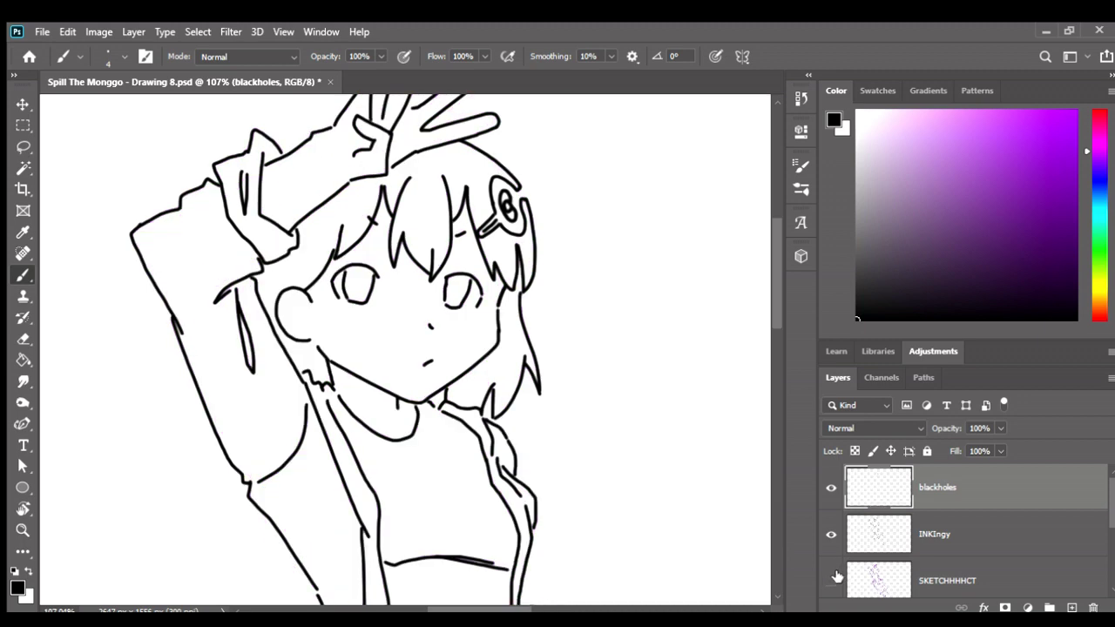
left_click(832, 580)
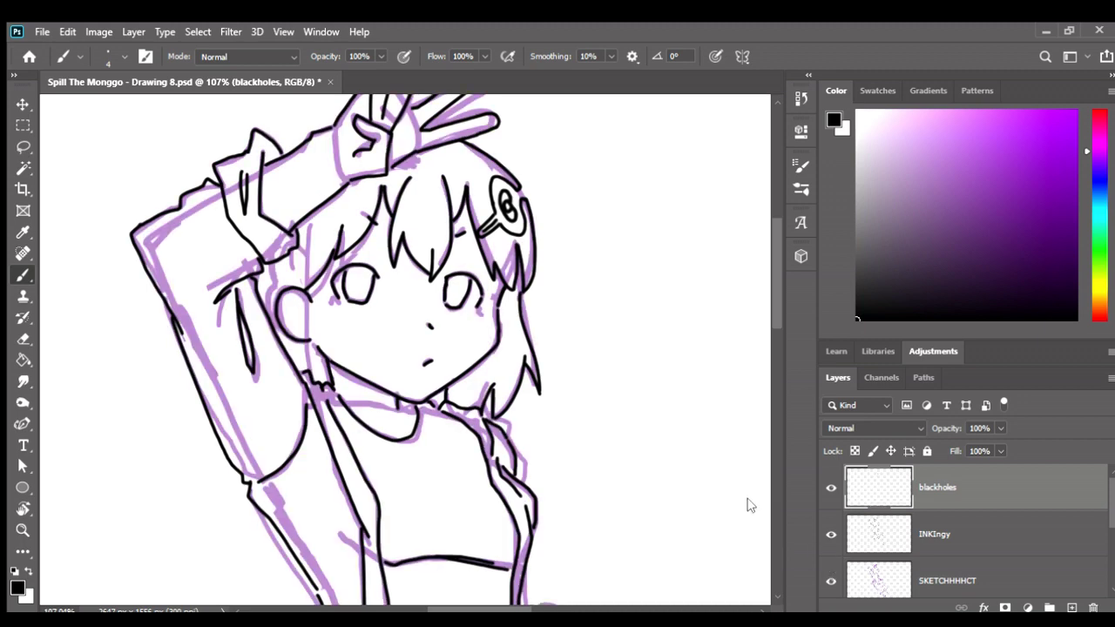
key("l")
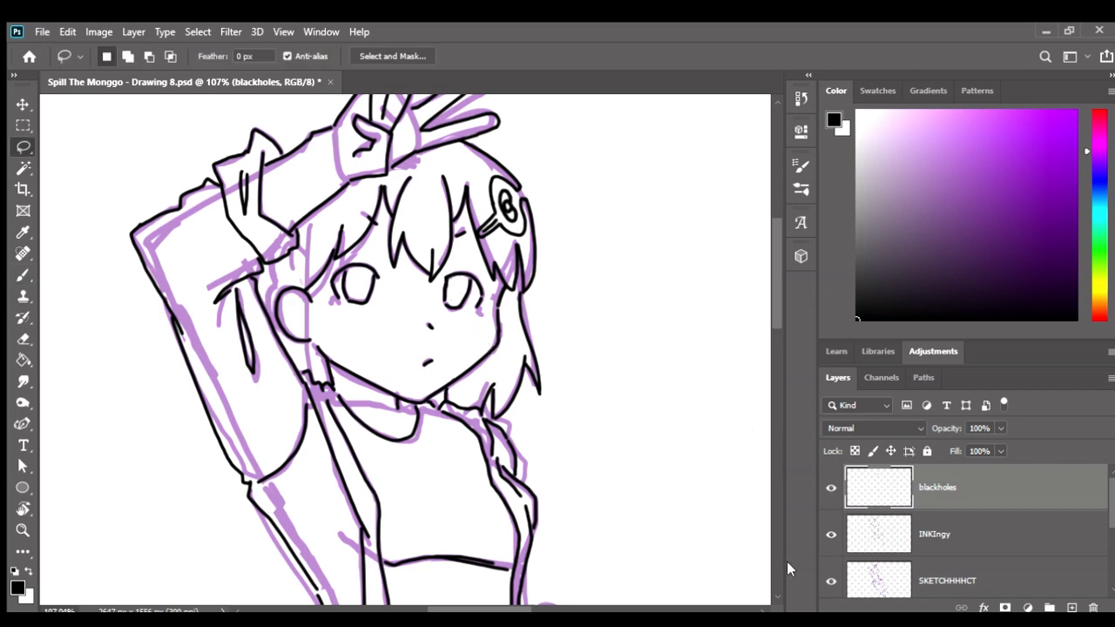
key("b")
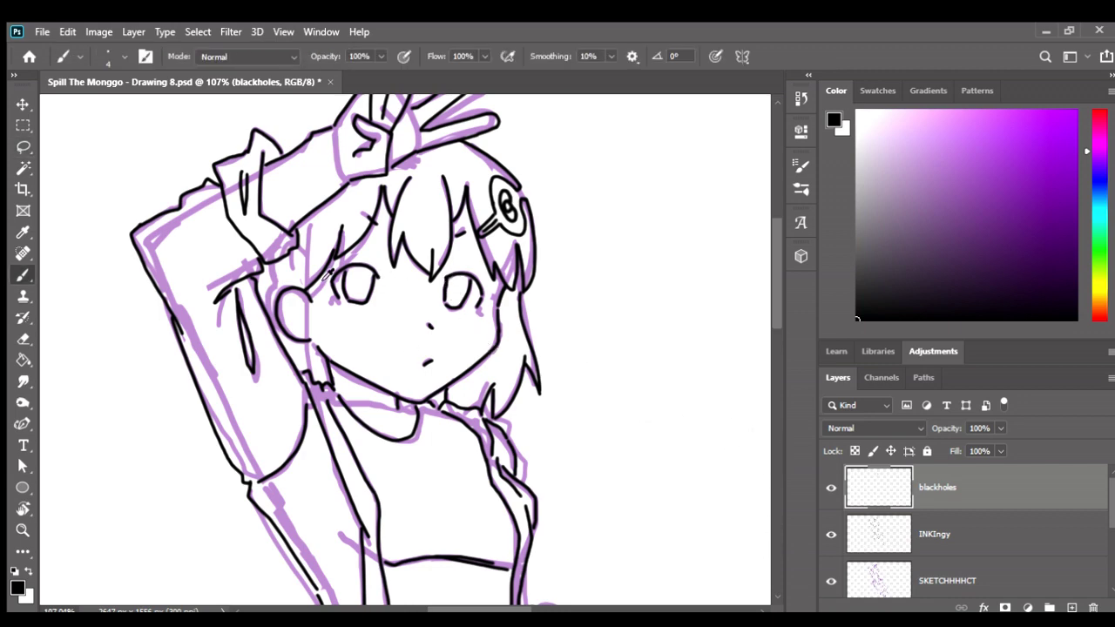
scroll(329, 272, "up", 3)
scroll(754, 459, "down", 4)
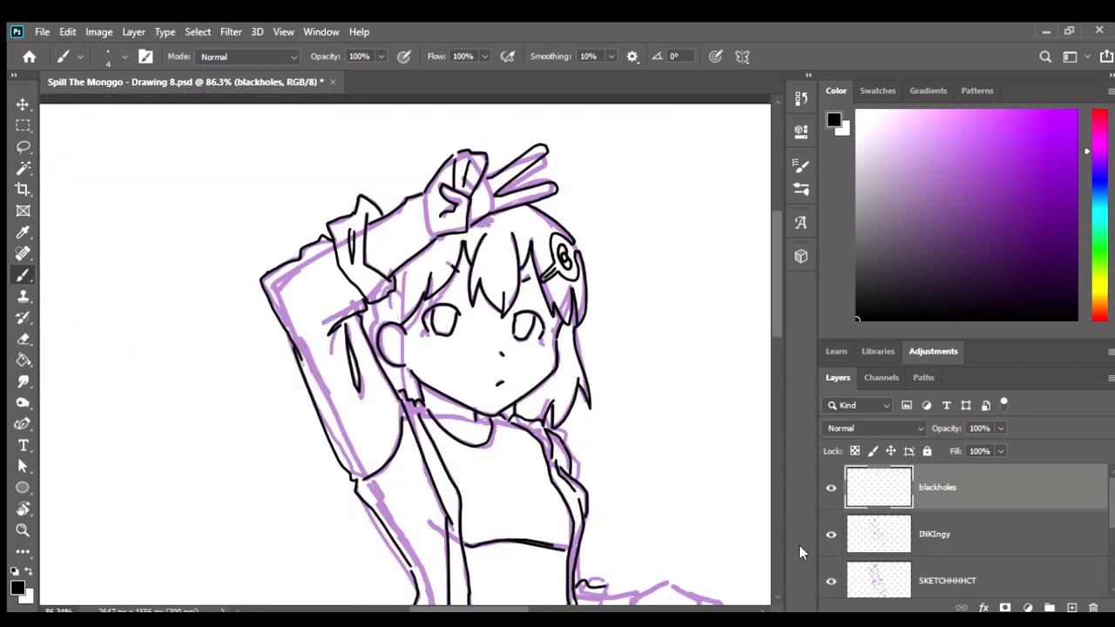
left_click(832, 584)
left_click_drag(583, 494, 553, 477)
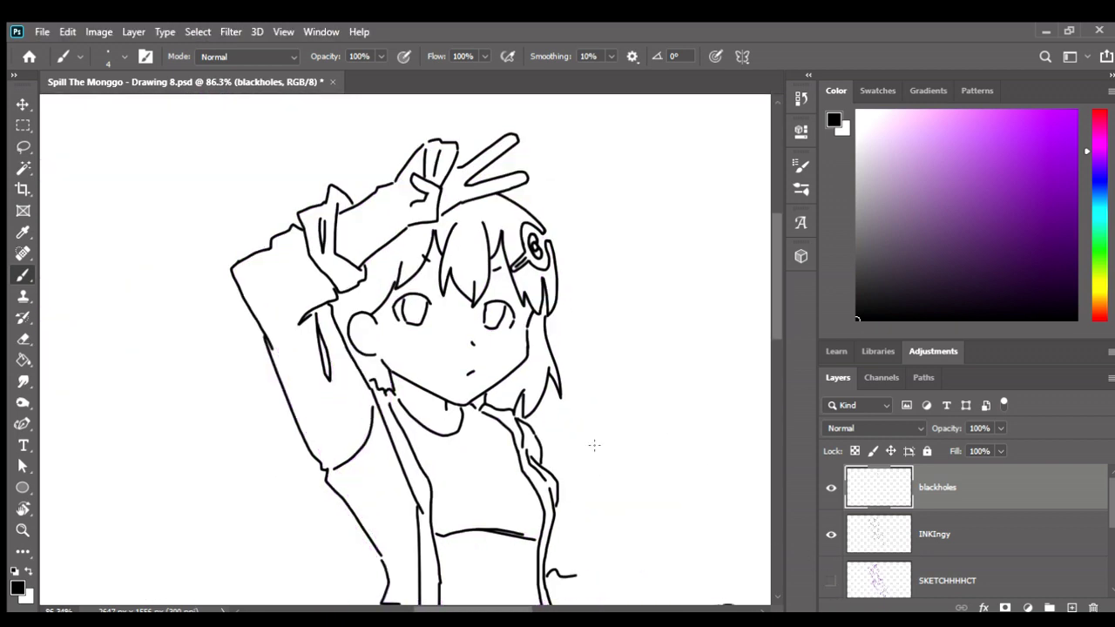
scroll(568, 359, "up", 1)
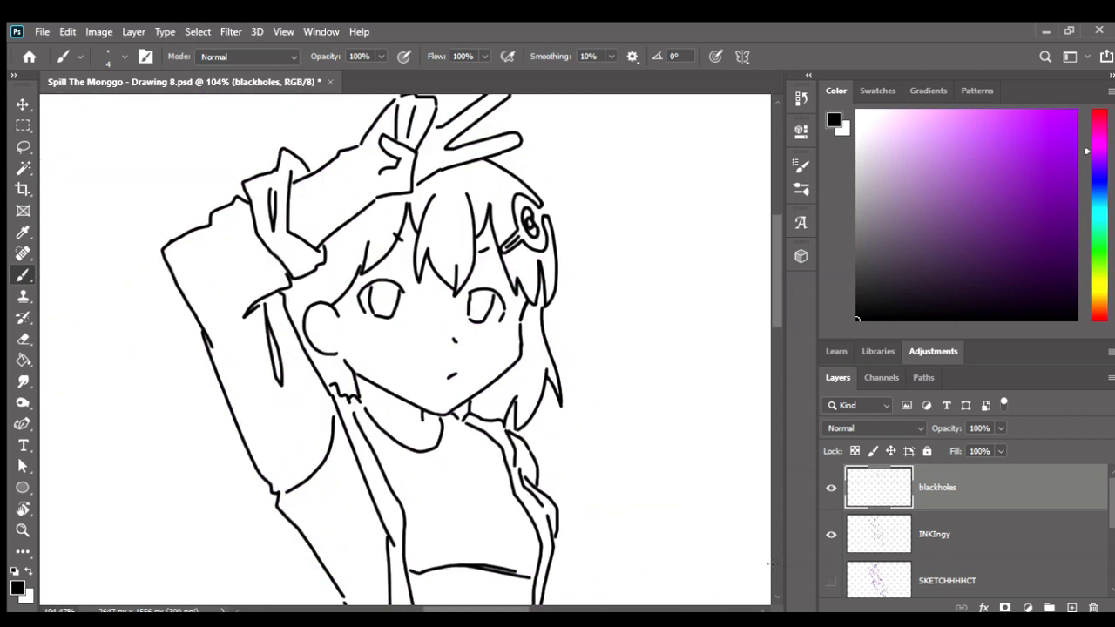
left_click(831, 580)
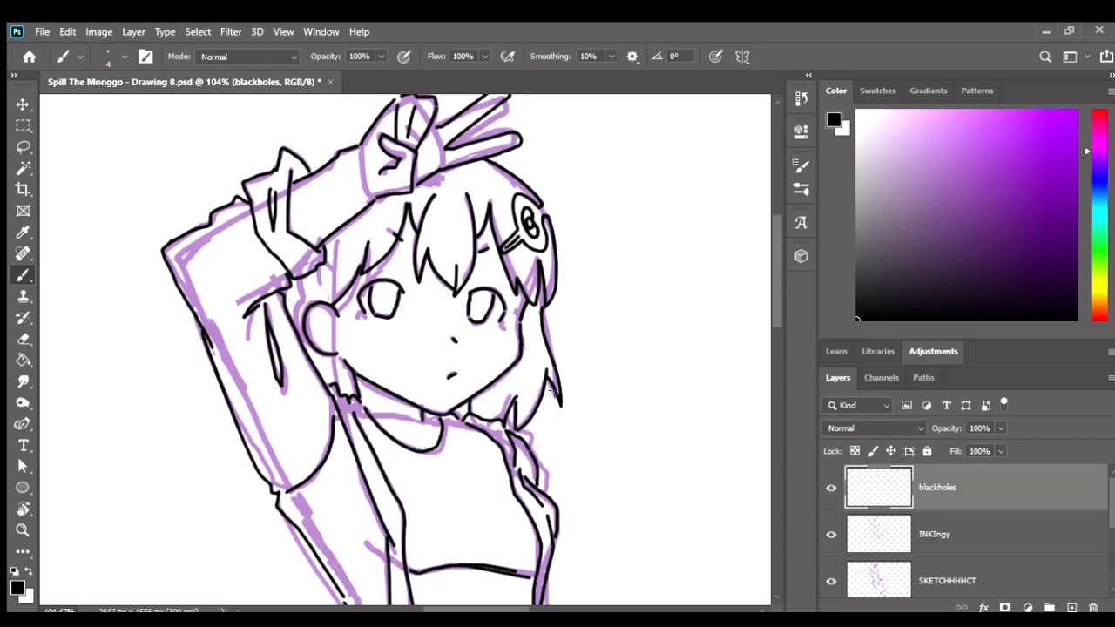
scroll(533, 339, "up", 2)
scroll(533, 339, "up", 2)
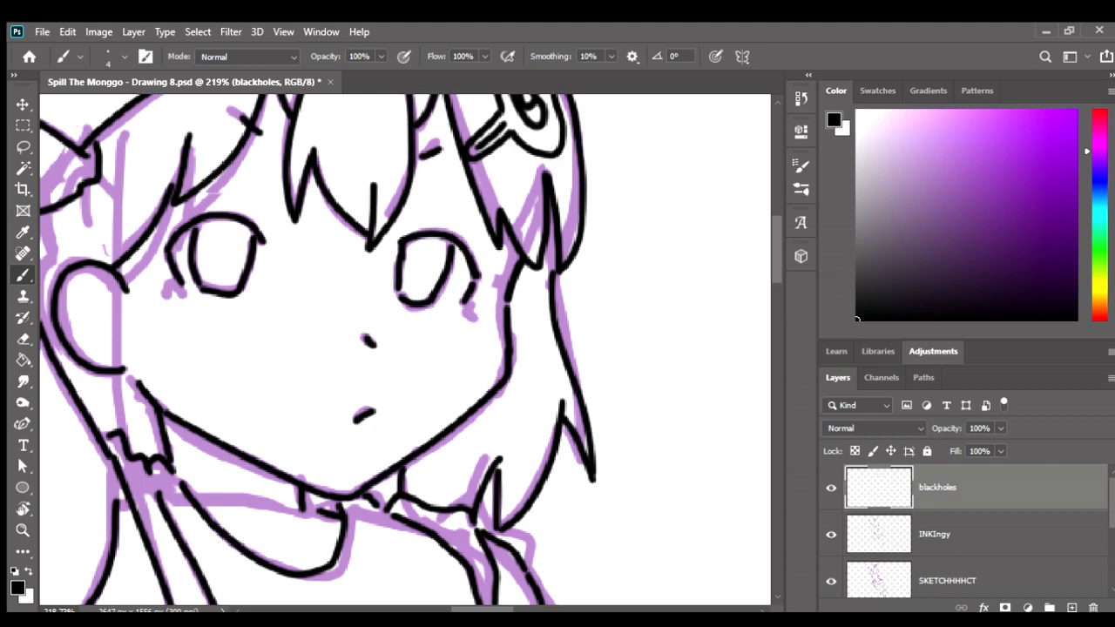
Brush an eyelash at the right eye's outer corner.
left_click_drag(485, 281, 469, 294)
scroll(475, 277, "down", 4)
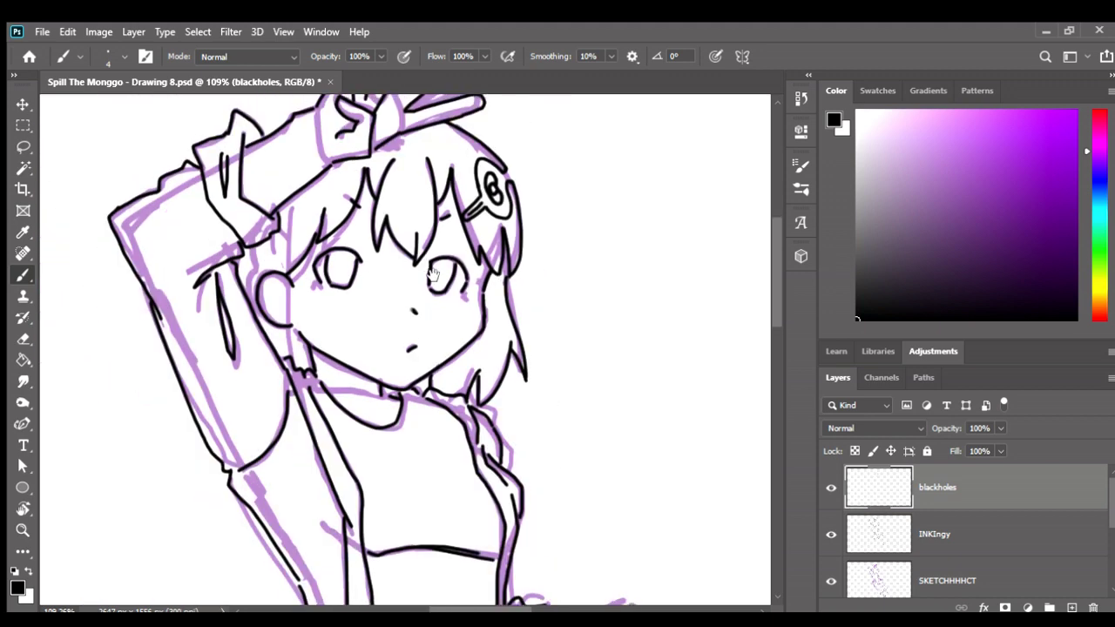
left_click_drag(498, 280, 507, 304)
Lasso both eyes and Free Transform them to about 102.64%, then deselect.
key("l")
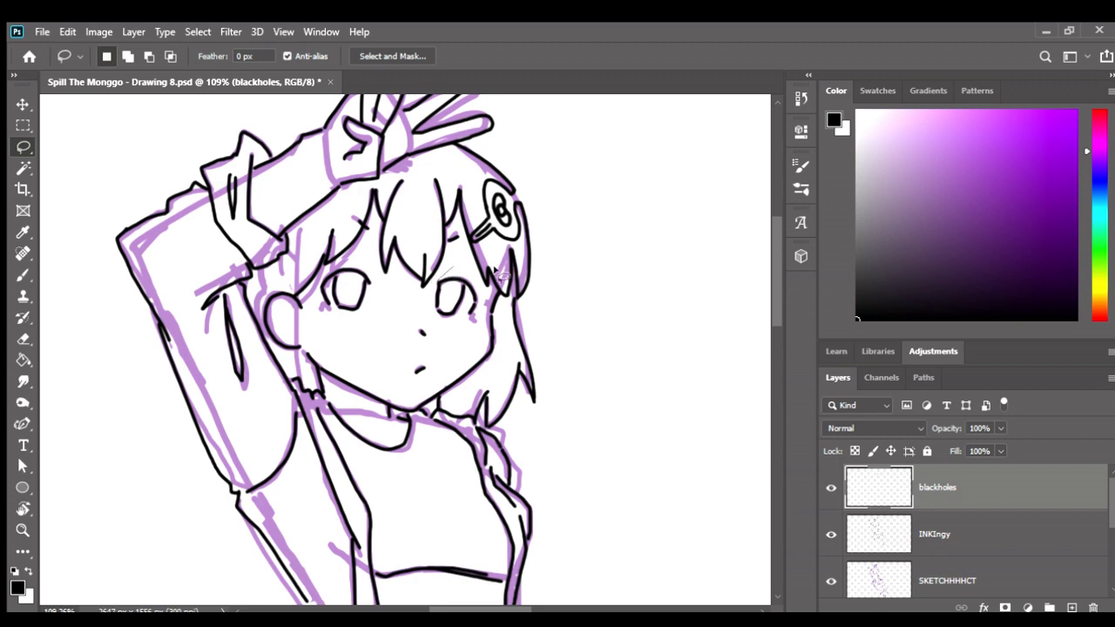
mouse_move(465, 266)
left_mouse_down()
mouse_move(466, 322)
mouse_move(334, 331)
mouse_move(311, 282)
mouse_move(353, 262)
mouse_move(416, 297)
mouse_move(456, 261)
mouse_move(470, 288)
left_mouse_up()
key("v")
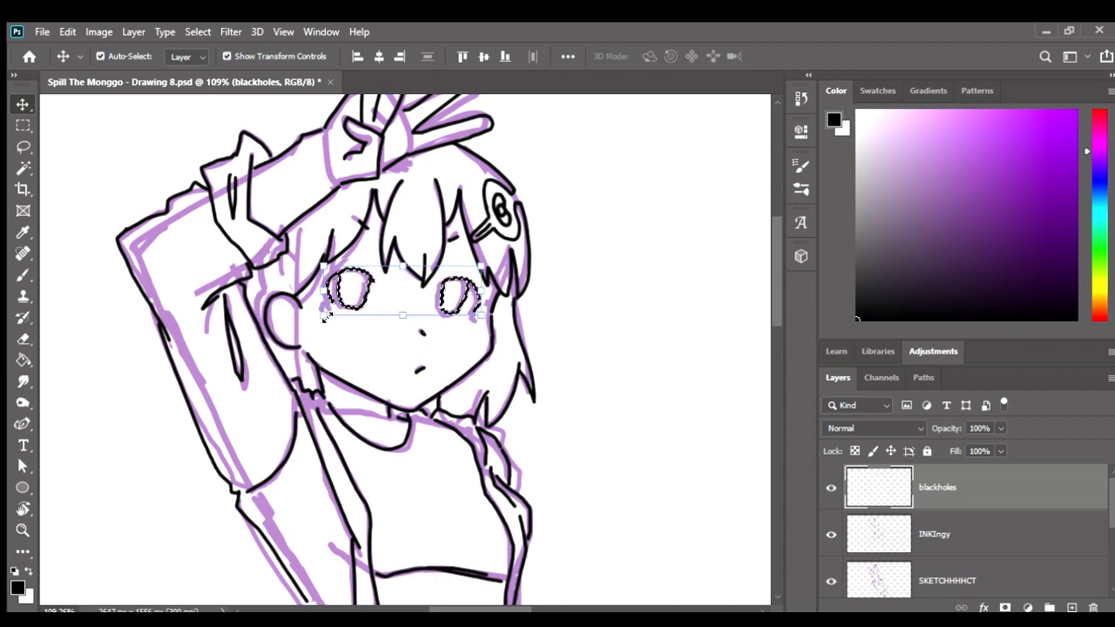
left_click_drag(319, 321, 316, 321)
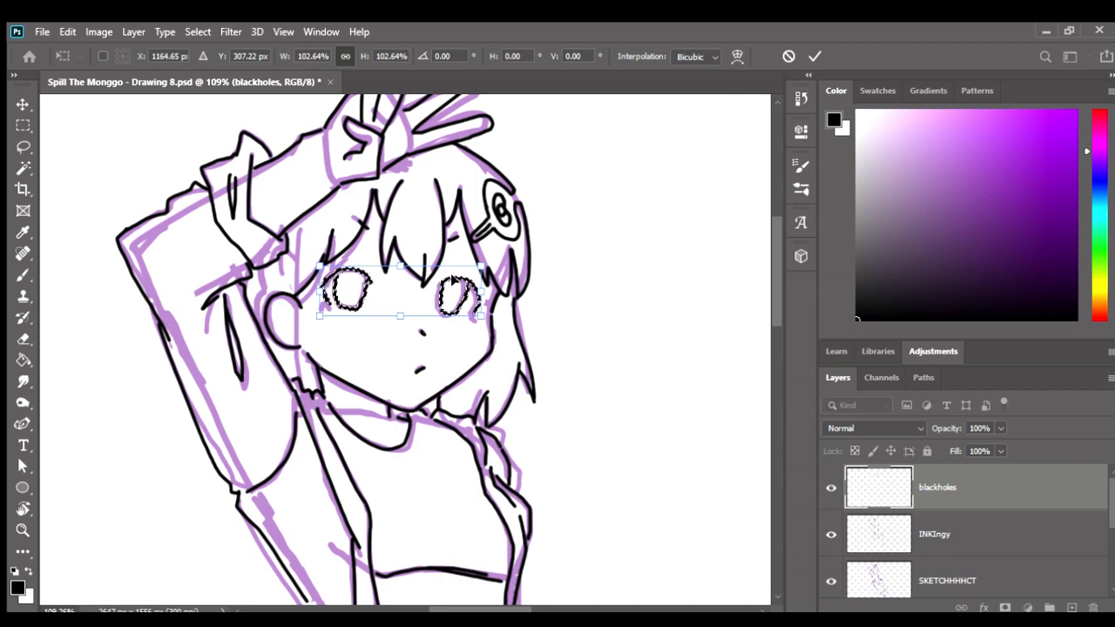
key("Return")
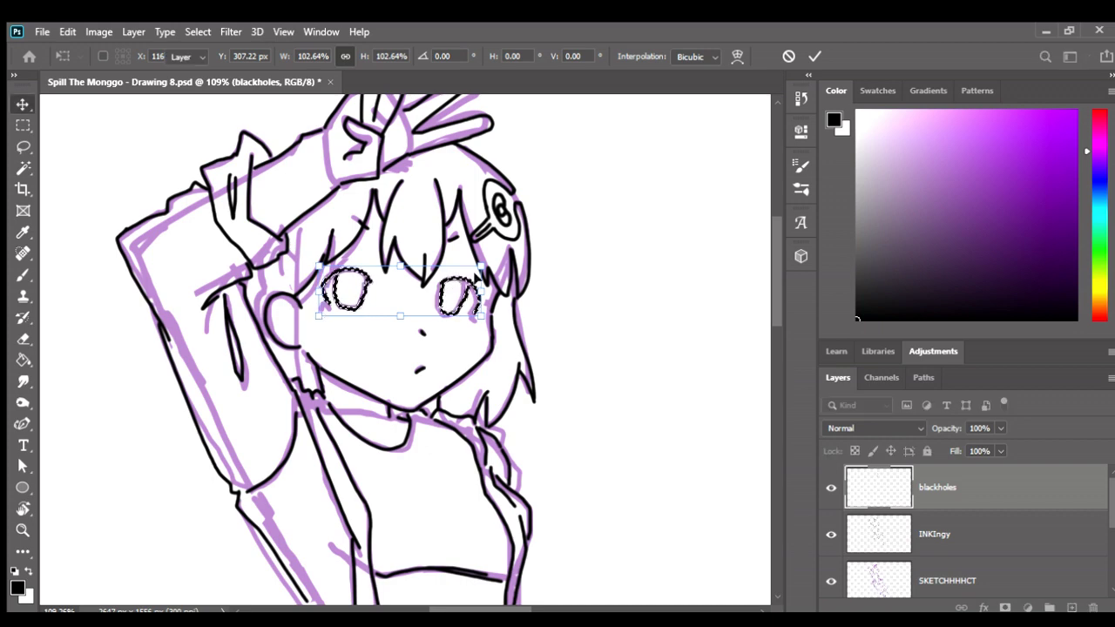
key("ctrl+d")
key("b")
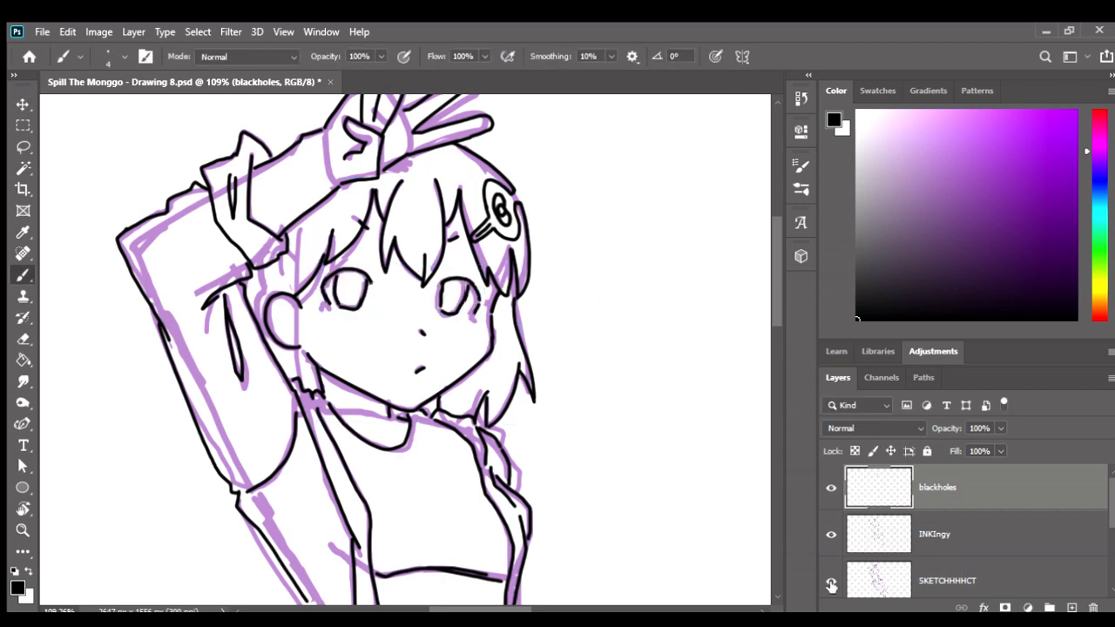
Toggle the purple sketch to check the enlarged eyes, then save the drawing.
left_click(831, 581)
scroll(609, 407, "down", 1, "alt")
scroll(609, 408, "down", 2, "alt")
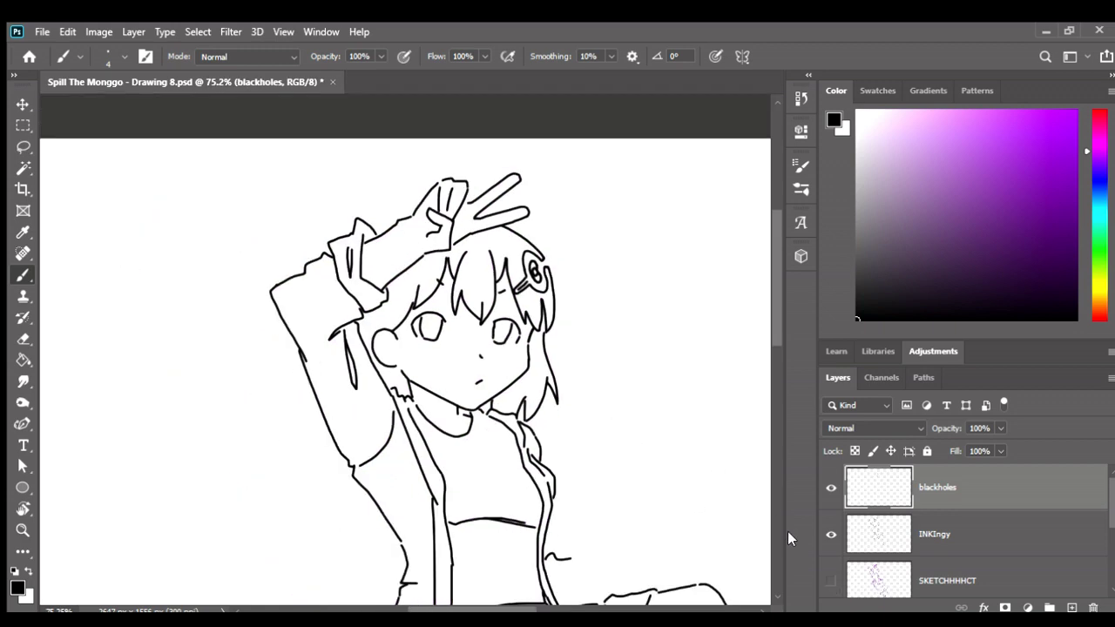
left_click(831, 581)
left_click_drag(638, 461, 584, 386)
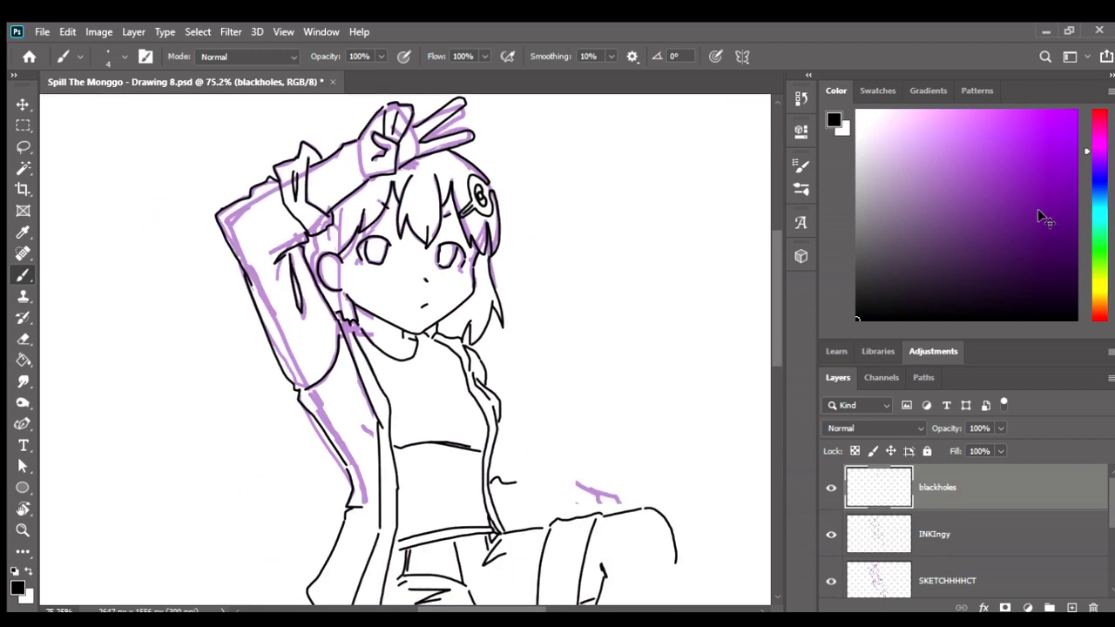
key("ctrl+s")
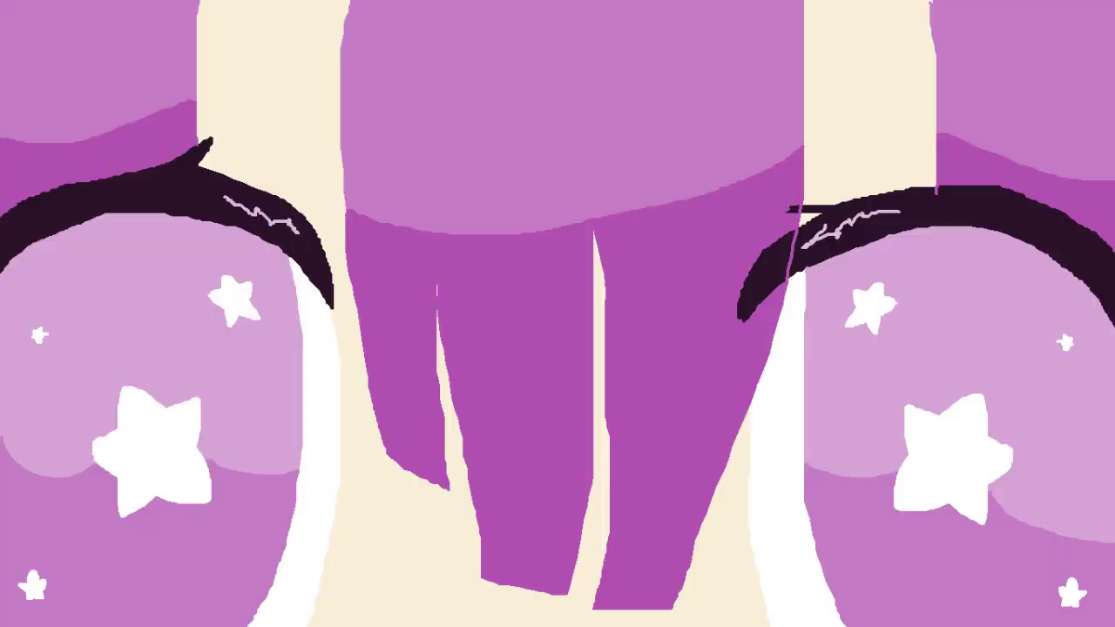